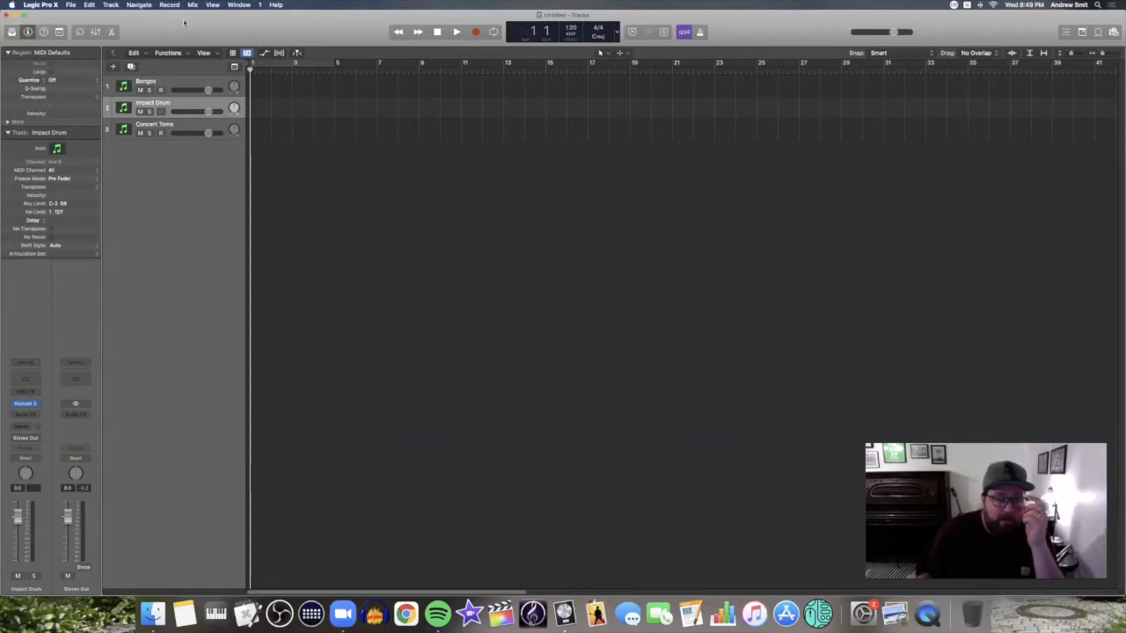
Select the Bongos, Impact Drum and Concert Toms tracks
{"action": "left_click", "coordinate": [189, 83]}
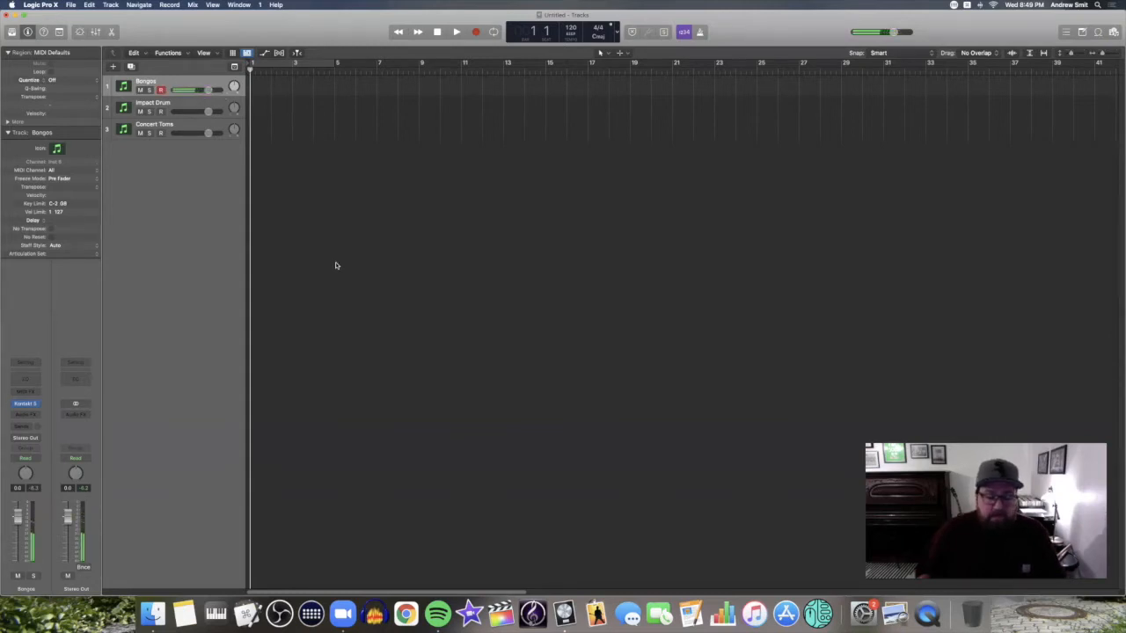
{"action": "left_click", "coordinate": [186, 105]}
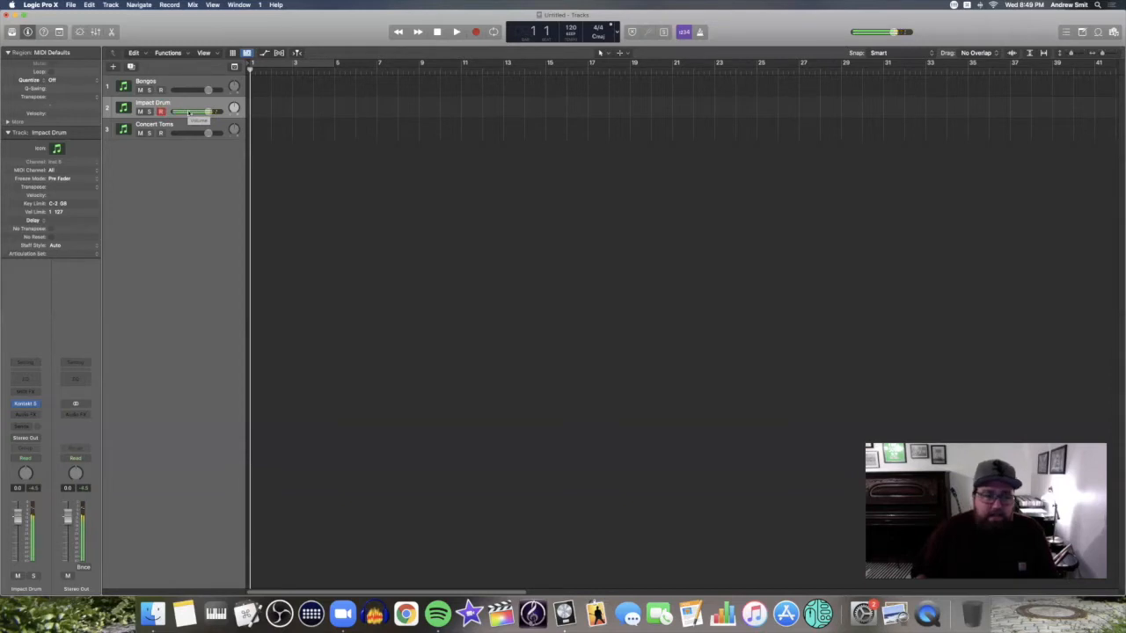
{"action": "left_click", "coordinate": [193, 130]}
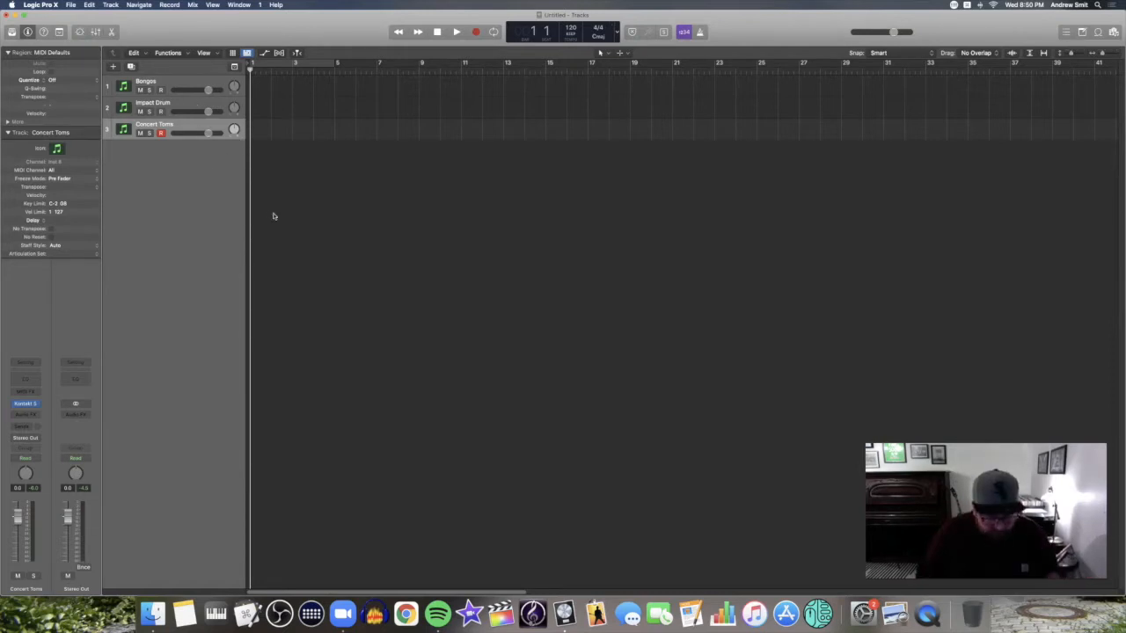
Open the Environment with Cmd+0, enlarge its window and shift the channel strips down
{"action": "key", "text": "super+0"}
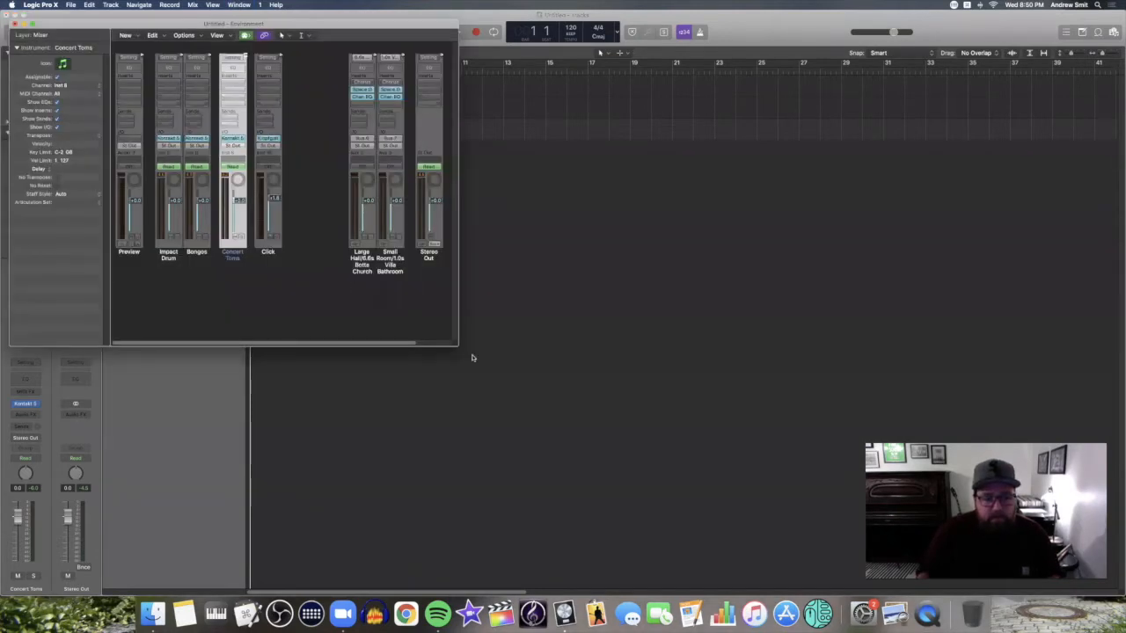
{"action": "left_click_drag", "start_coordinate": [546, 386], "coordinate": [785, 507]}
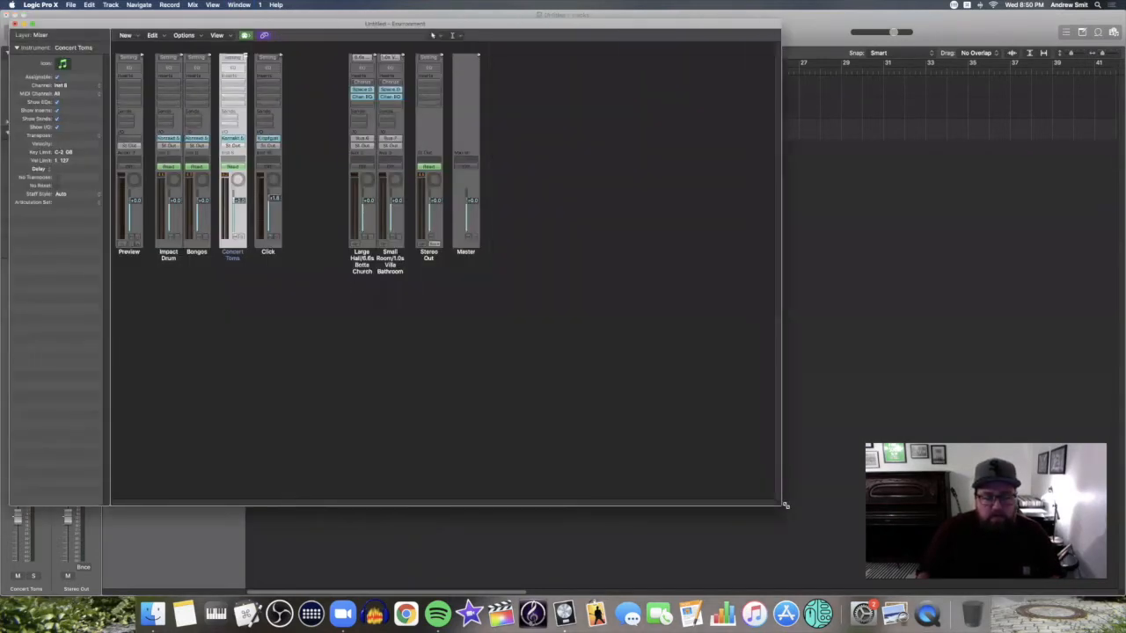
{"action": "left_click_drag", "start_coordinate": [585, 262], "coordinate": [116, 235]}
{"action": "left_click_drag", "start_coordinate": [176, 283], "coordinate": [189, 325]}
{"action": "left_click", "coordinate": [128, 185]}
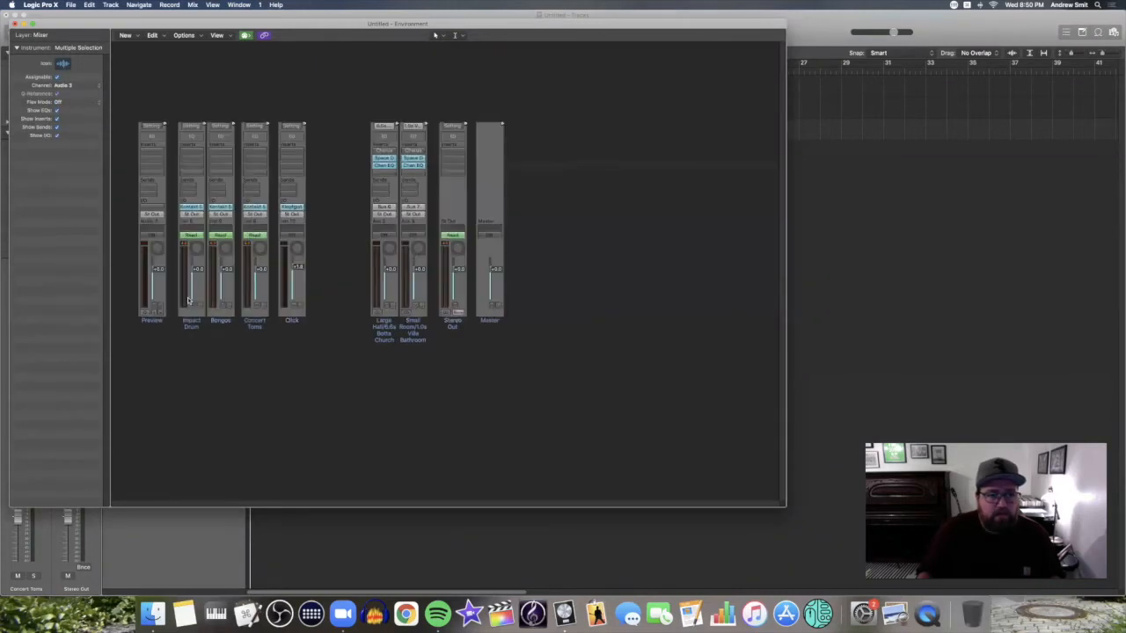
Show the All Objects layer graphically and move all channel strips below the MIDI input objects
{"action": "left_click", "coordinate": [74, 36]}
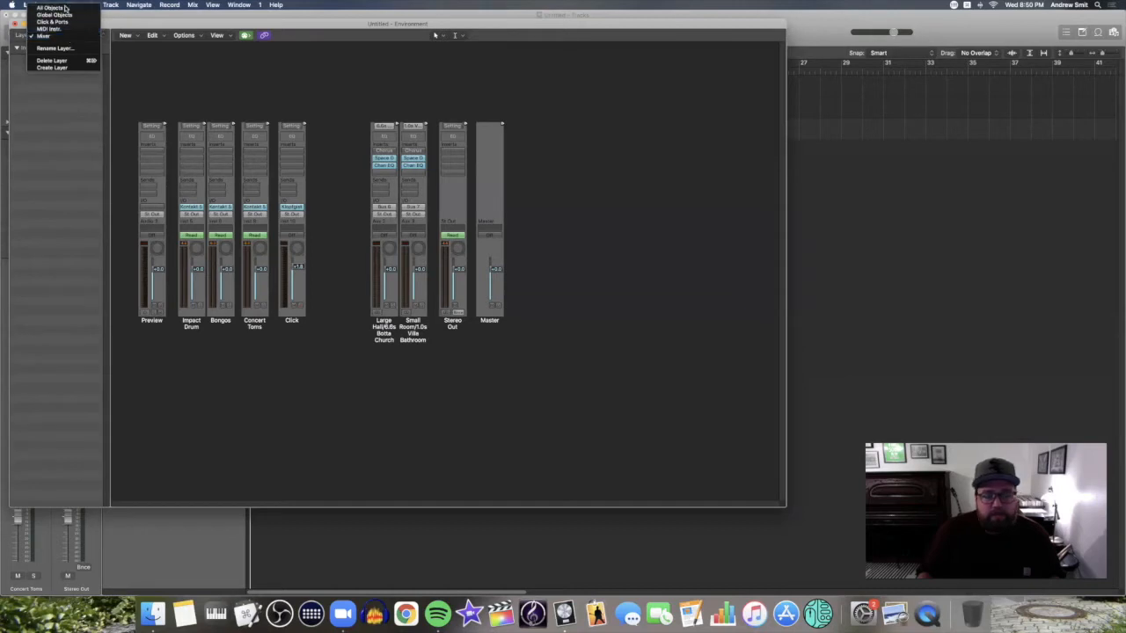
{"action": "left_click", "coordinate": [66, 7]}
{"action": "left_click", "coordinate": [213, 38]}
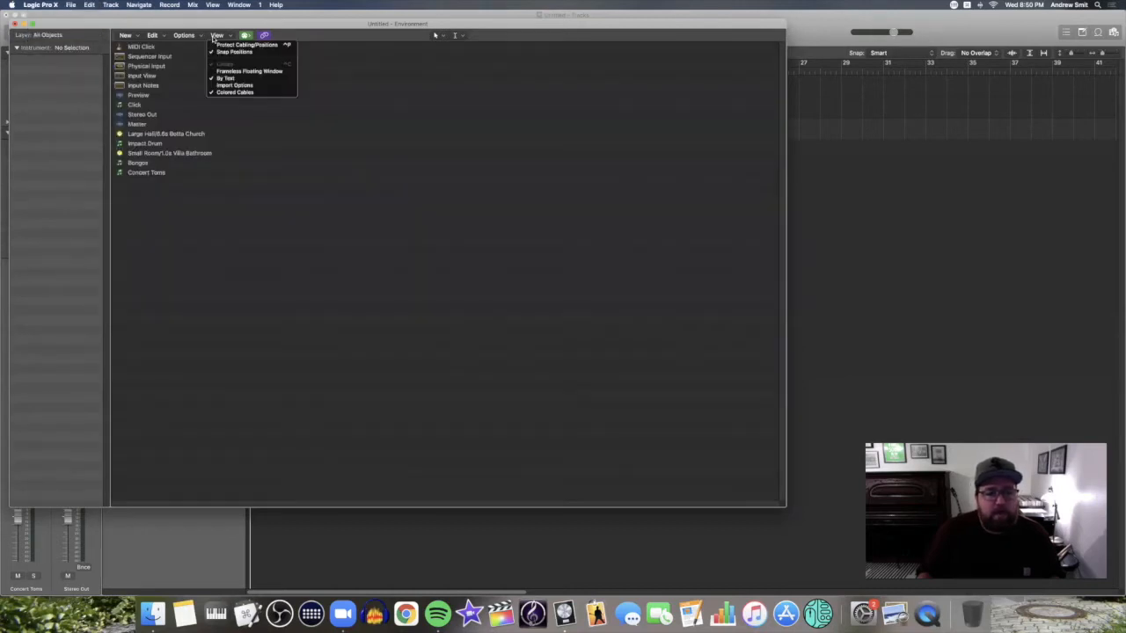
{"action": "left_click", "coordinate": [233, 80]}
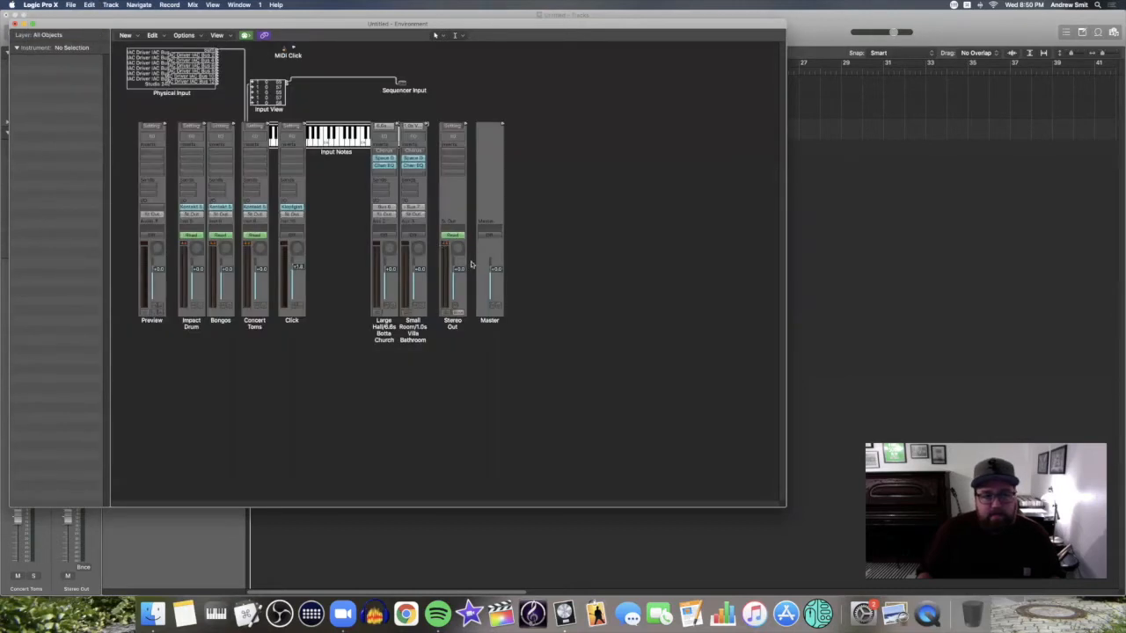
{"action": "left_click_drag", "start_coordinate": [612, 326], "coordinate": [134, 318]}
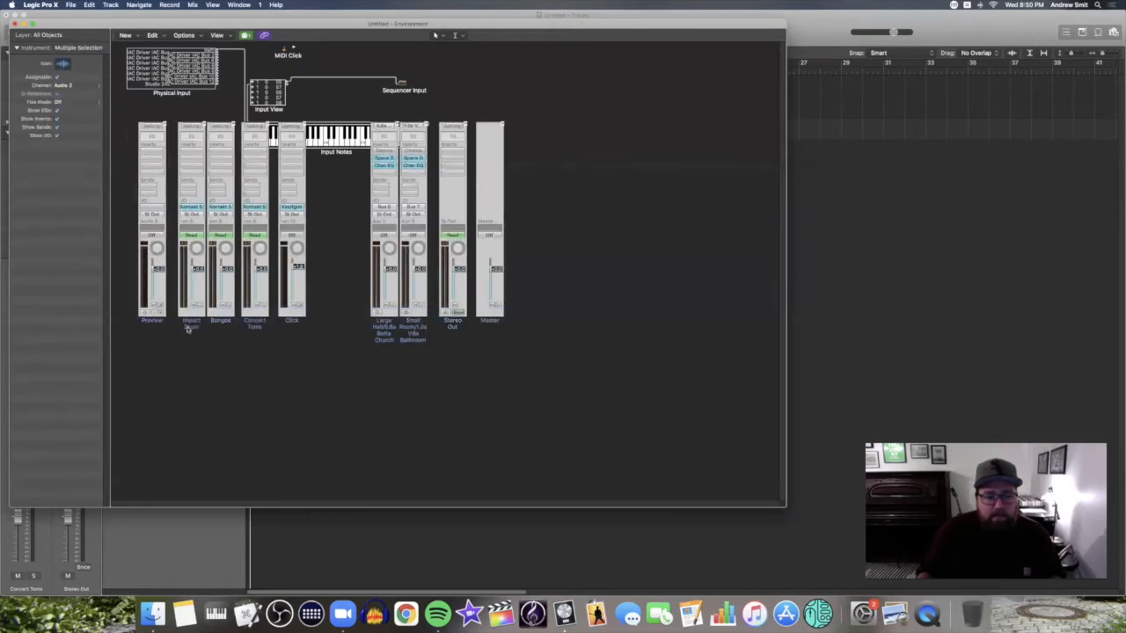
{"action": "left_click_drag", "start_coordinate": [191, 343], "coordinate": [220, 452]}
{"action": "left_click", "coordinate": [213, 452]}
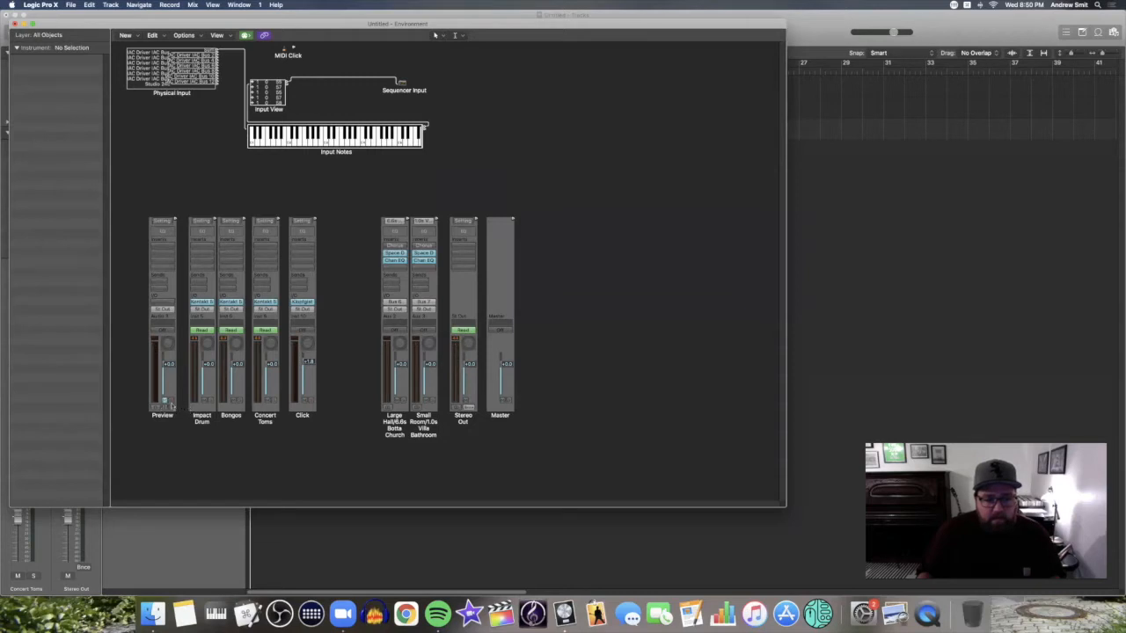
Move the Preview, Click and aux/output strips to the far right of the Environment
{"action": "left_click_drag", "start_coordinate": [166, 420], "coordinate": [528, 427]}
{"action": "left_click_drag", "start_coordinate": [304, 419], "coordinate": [654, 407]}
{"action": "left_click_drag", "start_coordinate": [654, 405], "coordinate": [400, 435]}
{"action": "left_click_drag", "start_coordinate": [484, 442], "coordinate": [747, 414]}
Group the Impact Drum, Bongos and Concert Toms strips together with even spacing
{"action": "left_click_drag", "start_coordinate": [342, 347], "coordinate": [176, 349]}
{"action": "left_click_drag", "start_coordinate": [179, 422], "coordinate": [372, 412]}
{"action": "left_click", "coordinate": [370, 411]}
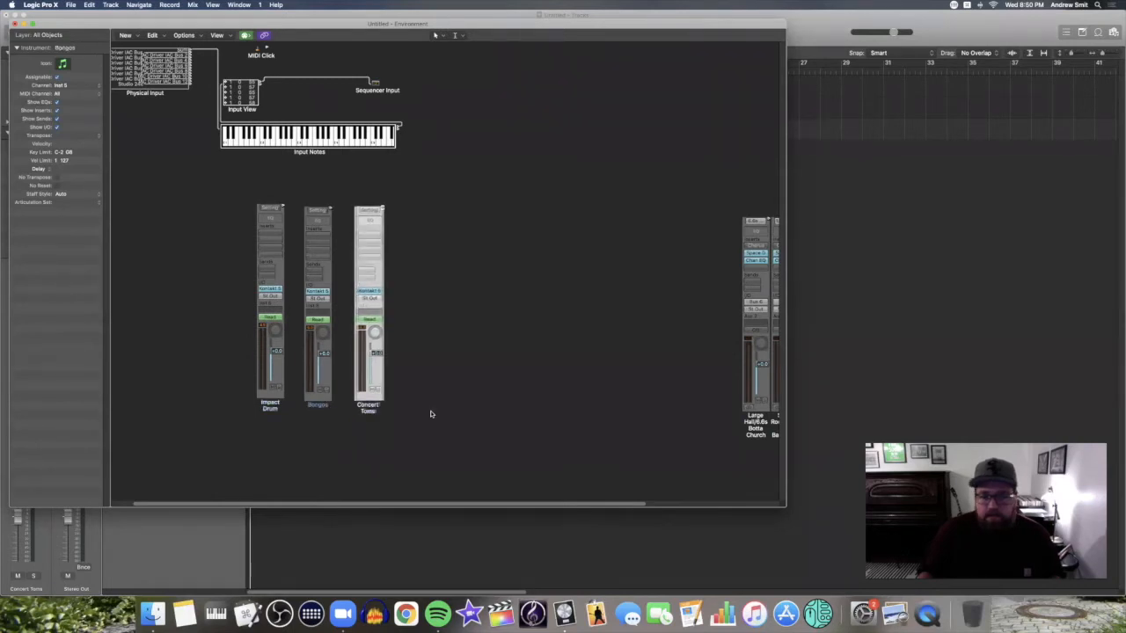
{"action": "left_click", "coordinate": [449, 411]}
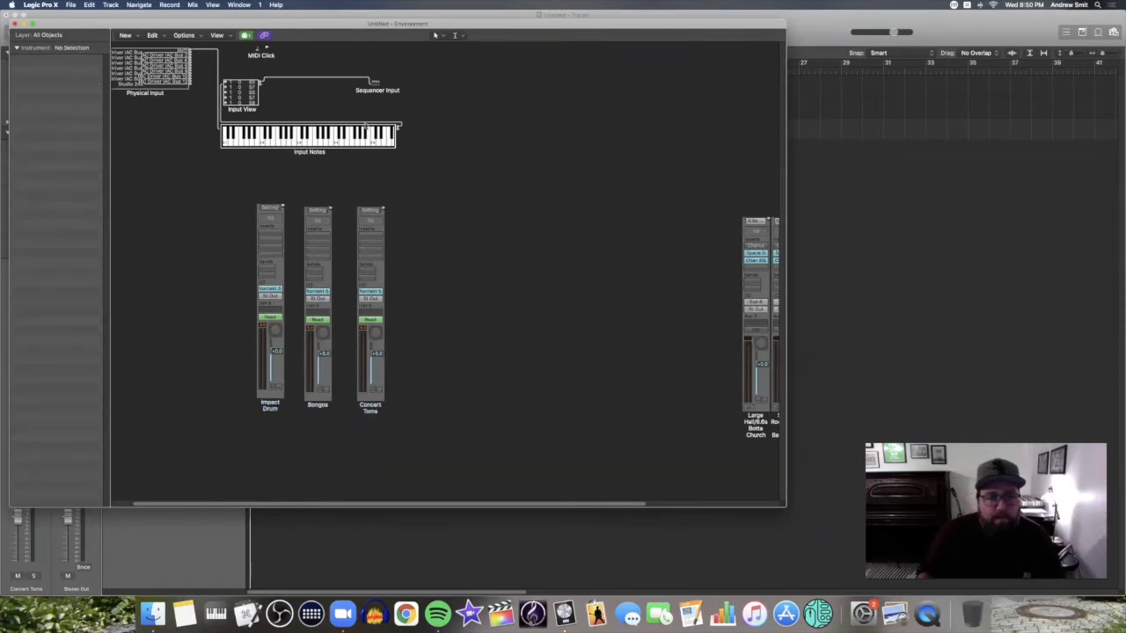
Shift the Input View, Sequencer Input and Input Notes objects right and down
{"action": "left_click_drag", "start_coordinate": [457, 64], "coordinate": [220, 180]}
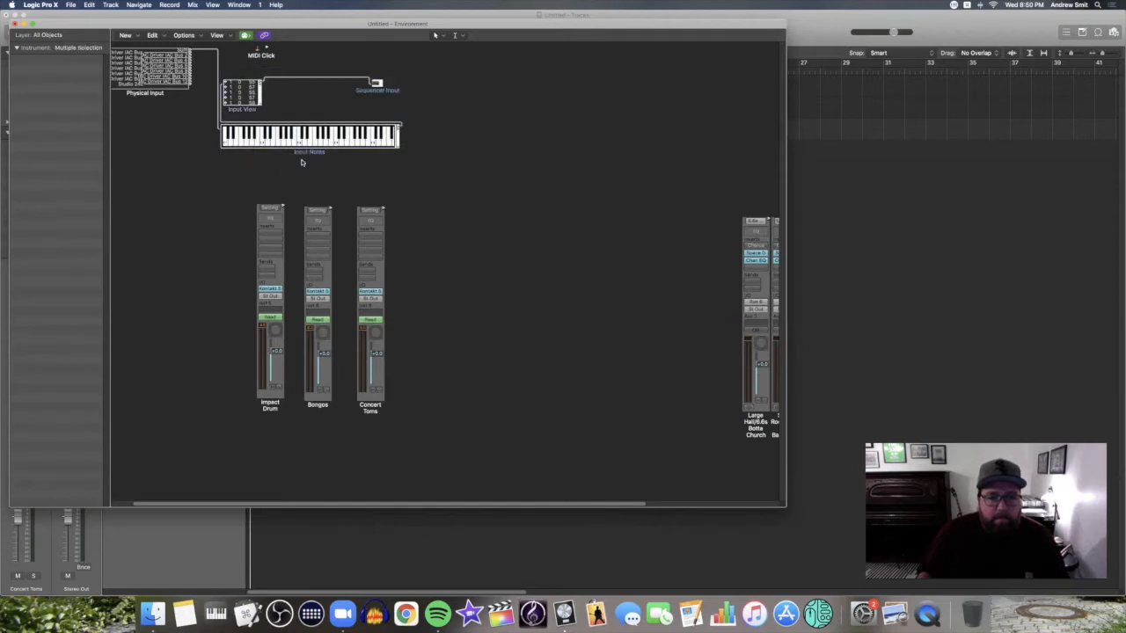
{"action": "left_click_drag", "start_coordinate": [307, 154], "coordinate": [401, 161]}
{"action": "left_click", "coordinate": [511, 187]}
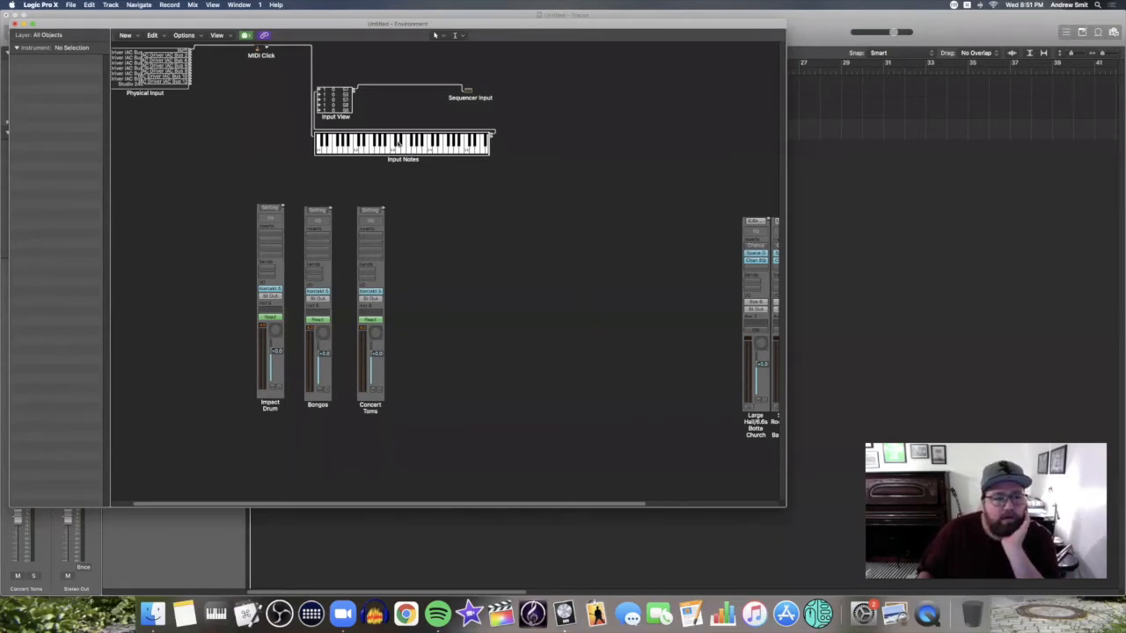
Nudge the Input View object up and to the right
{"action": "left_click", "coordinate": [128, 39]}
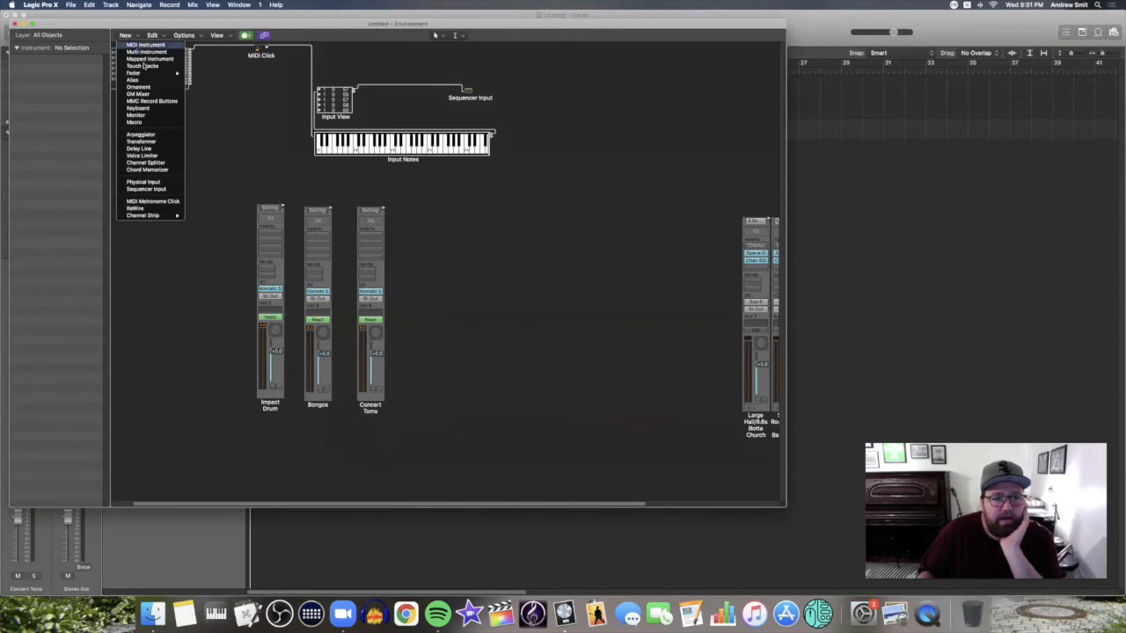
{"action": "left_click", "coordinate": [277, 134]}
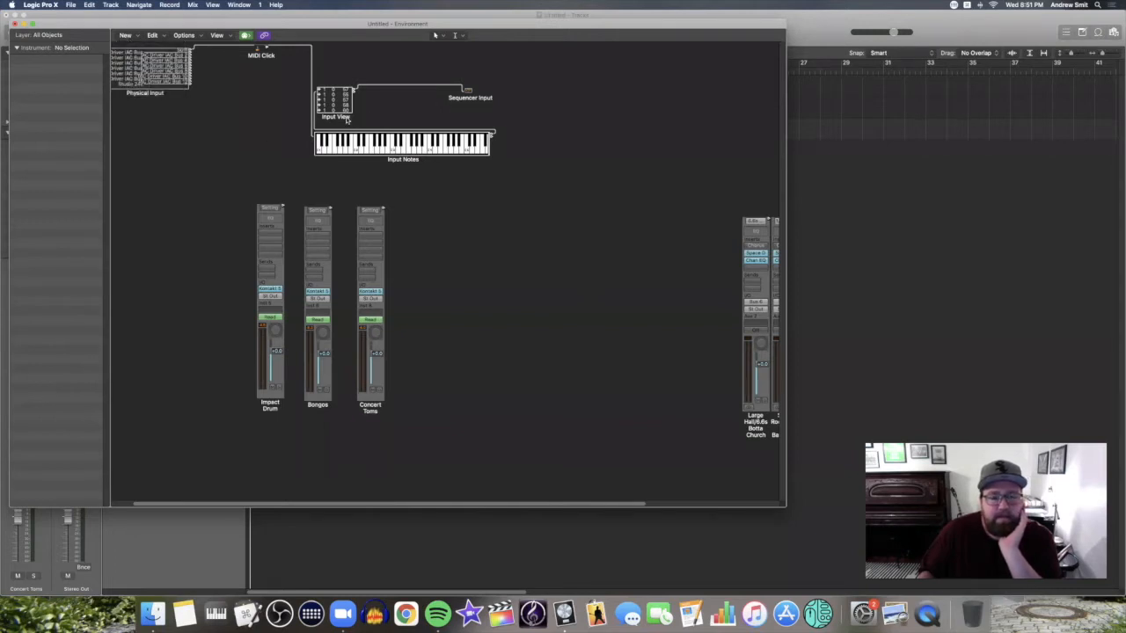
{"action": "left_click_drag", "start_coordinate": [346, 120], "coordinate": [368, 113]}
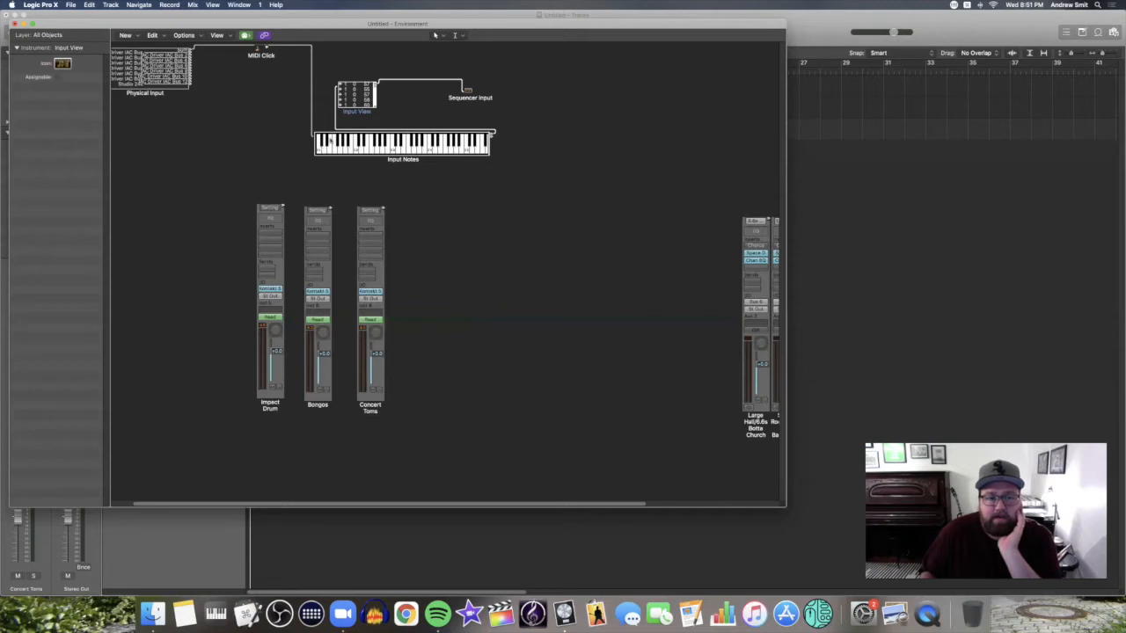
Create three Monitor objects beneath the Impact Drum, Bongos and Concert Toms strips
{"action": "left_click", "coordinate": [126, 36]}
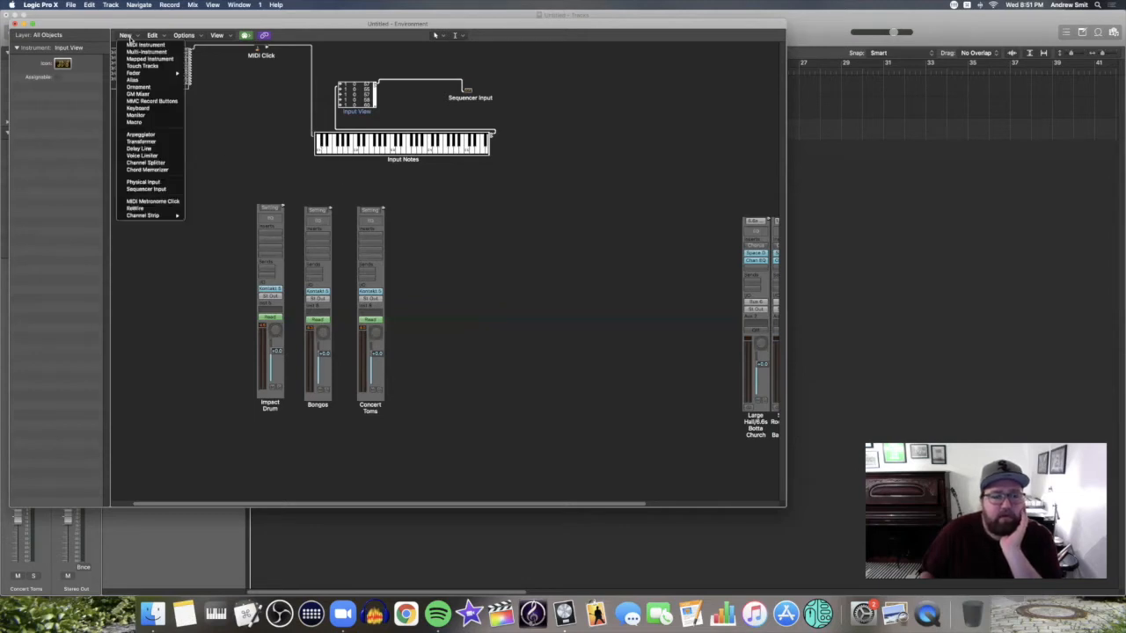
{"action": "left_click", "coordinate": [158, 115]}
{"action": "left_click_drag", "start_coordinate": [246, 314], "coordinate": [270, 460]}
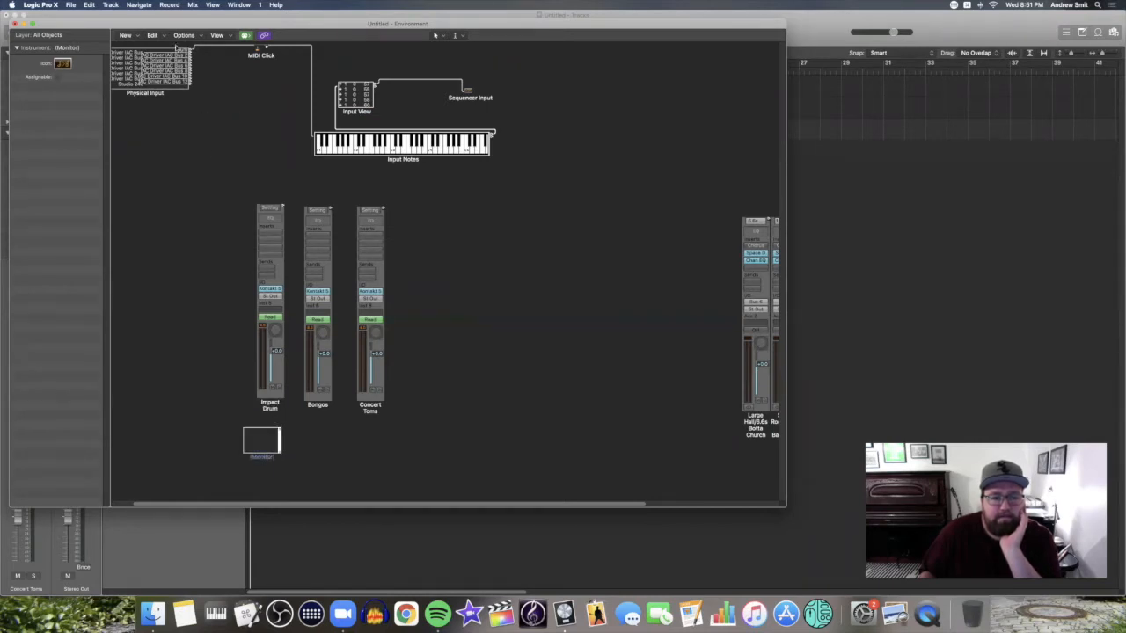
{"action": "left_click", "coordinate": [130, 36]}
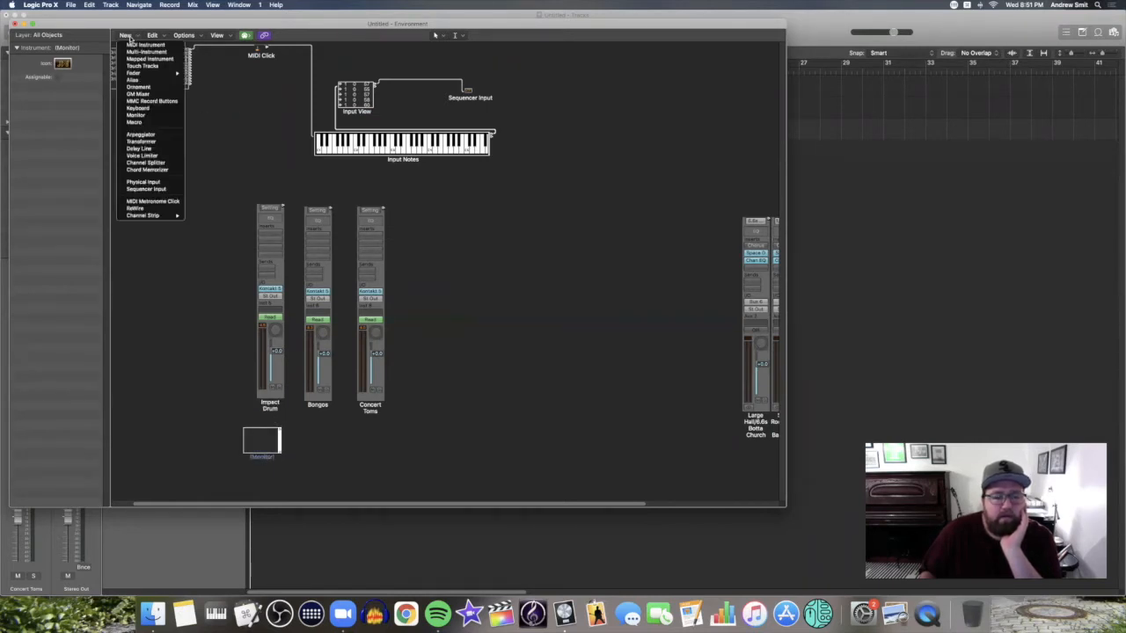
{"action": "left_click", "coordinate": [150, 116]}
{"action": "left_click_drag", "start_coordinate": [230, 107], "coordinate": [316, 454]}
{"action": "left_click", "coordinate": [126, 36]}
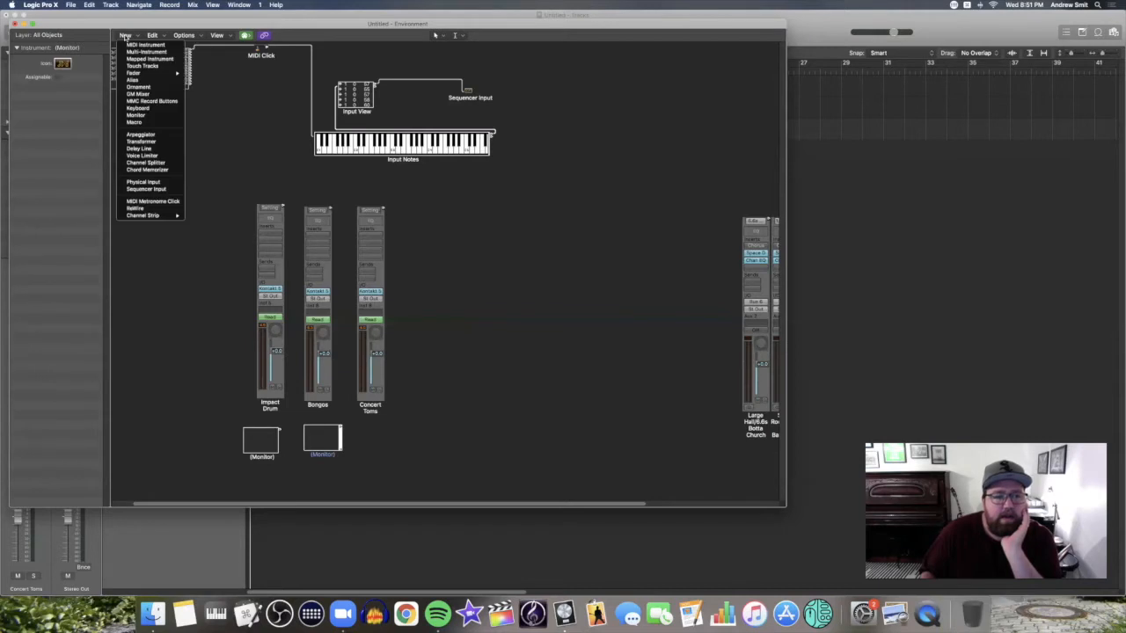
{"action": "left_click", "coordinate": [143, 181]}
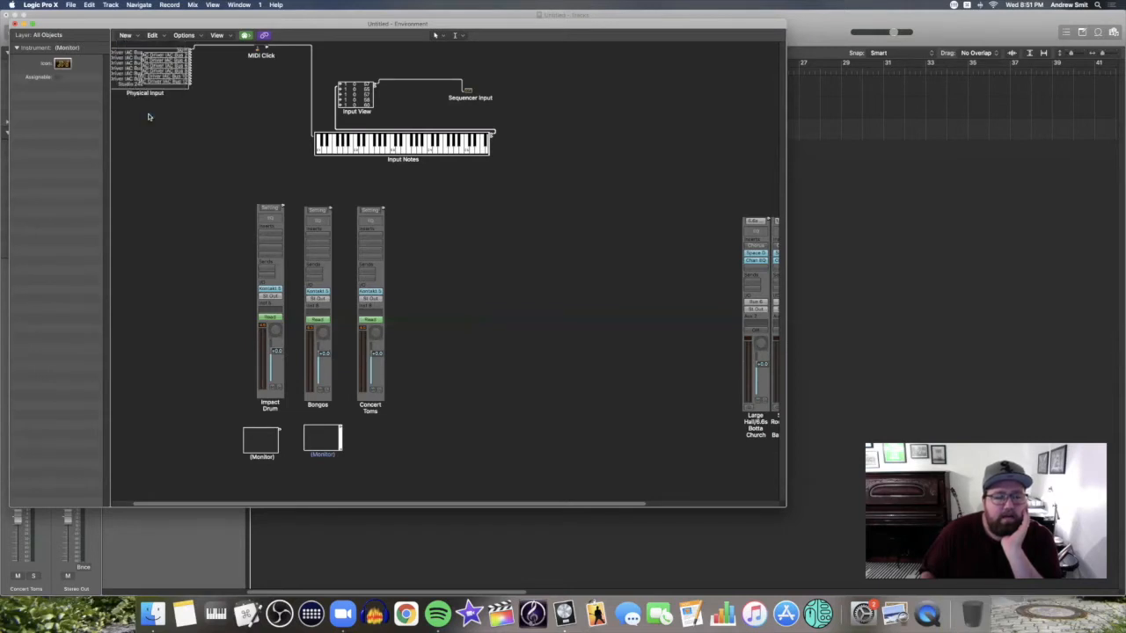
{"action": "left_click_drag", "start_coordinate": [239, 92], "coordinate": [390, 439]}
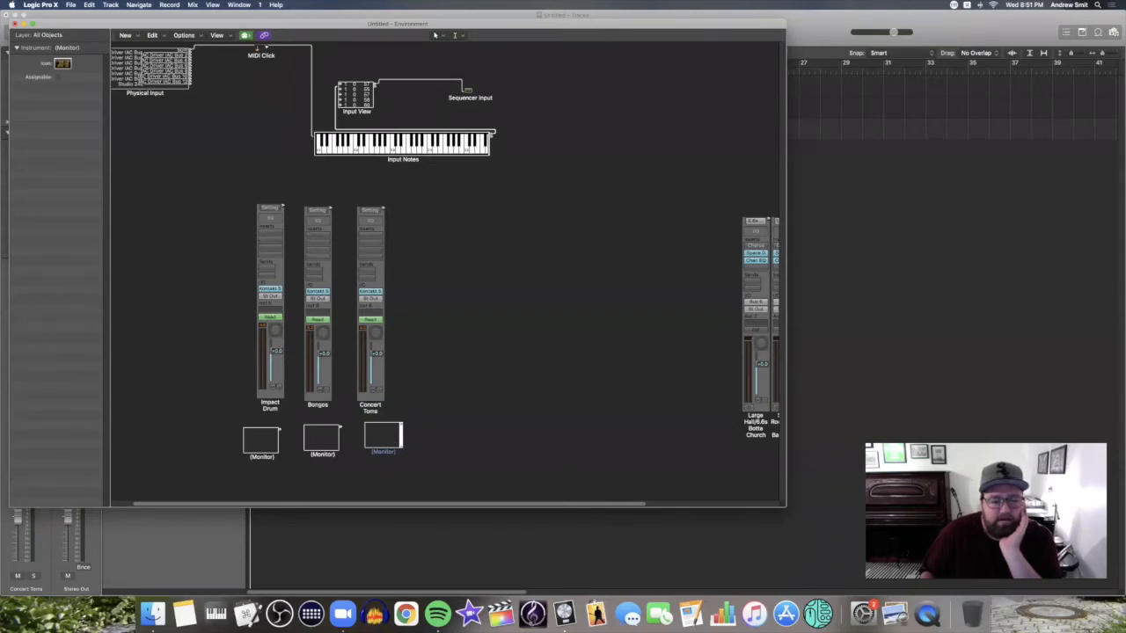
Cable each Monitor into its Concert Toms, Bongos and Impact Drum channel strip
{"action": "left_click_drag", "start_coordinate": [403, 425], "coordinate": [376, 331]}
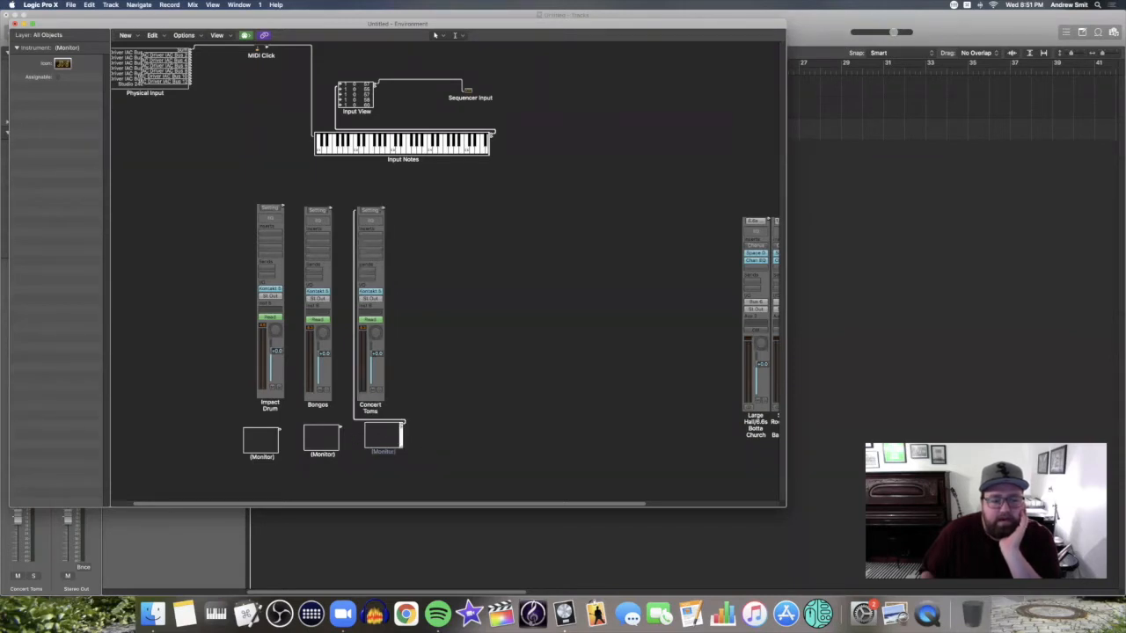
{"action": "left_click_drag", "start_coordinate": [341, 428], "coordinate": [322, 334]}
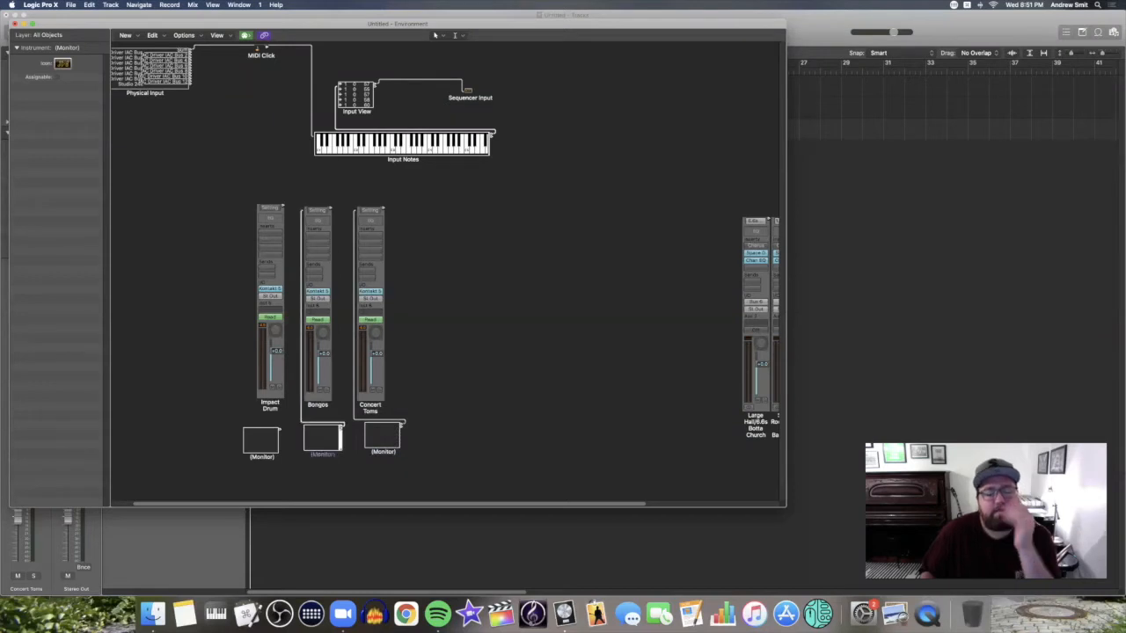
{"action": "left_click_drag", "start_coordinate": [279, 427], "coordinate": [270, 336]}
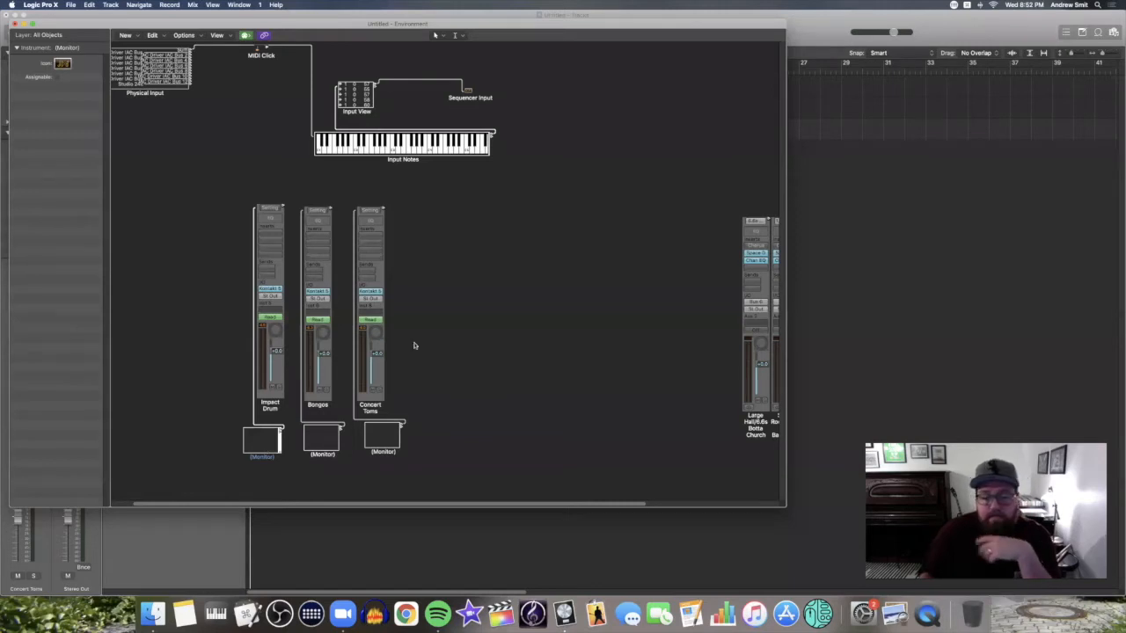
Create a Mapped Instrument object and move it to the lower left of the Environment
{"action": "left_click", "coordinate": [130, 36]}
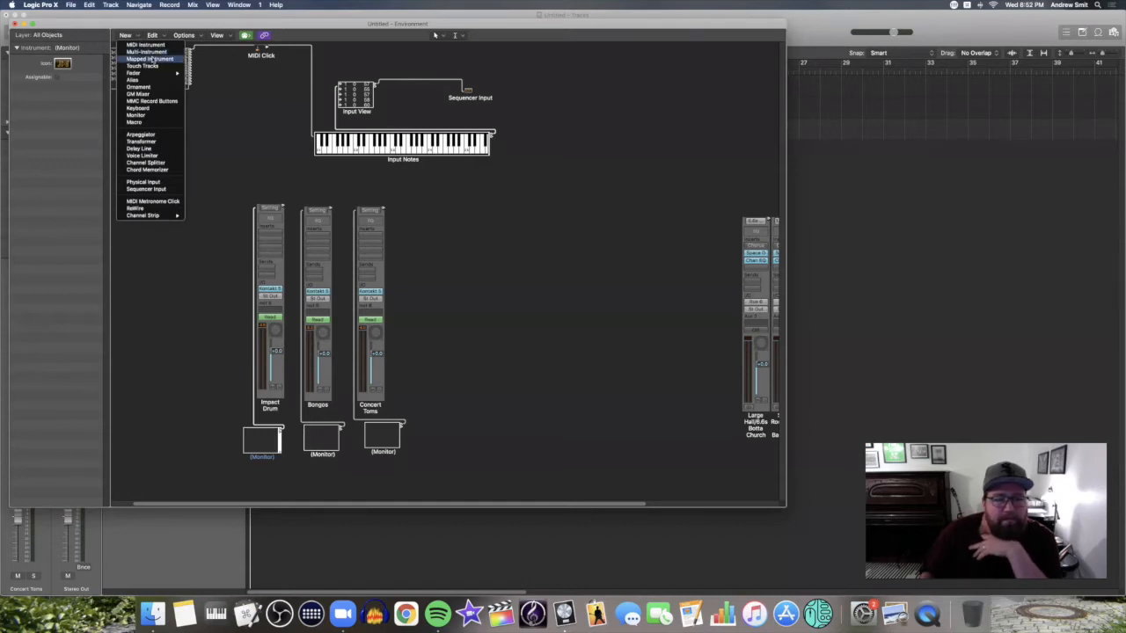
{"action": "left_click", "coordinate": [149, 59]}
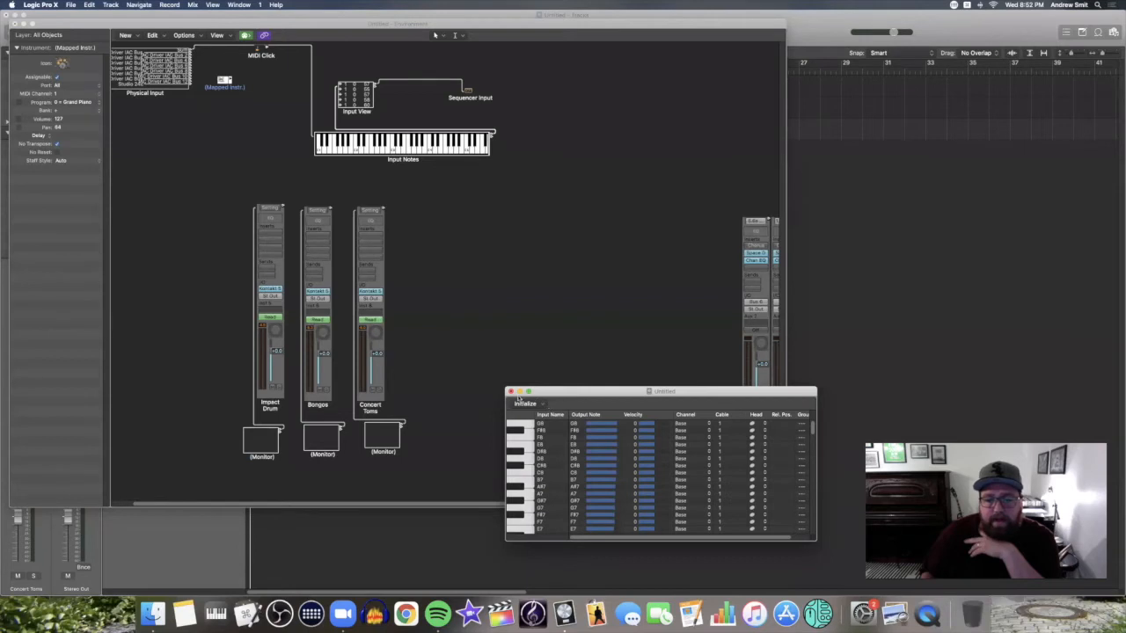
{"action": "left_click", "coordinate": [510, 392]}
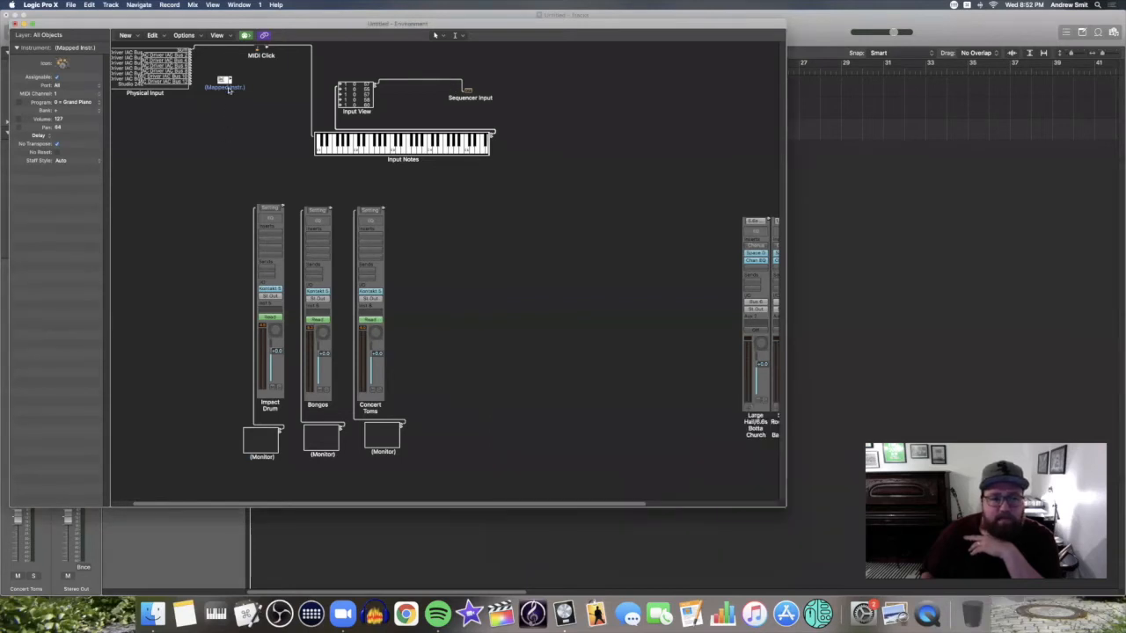
{"action": "left_click_drag", "start_coordinate": [189, 287], "coordinate": [181, 464]}
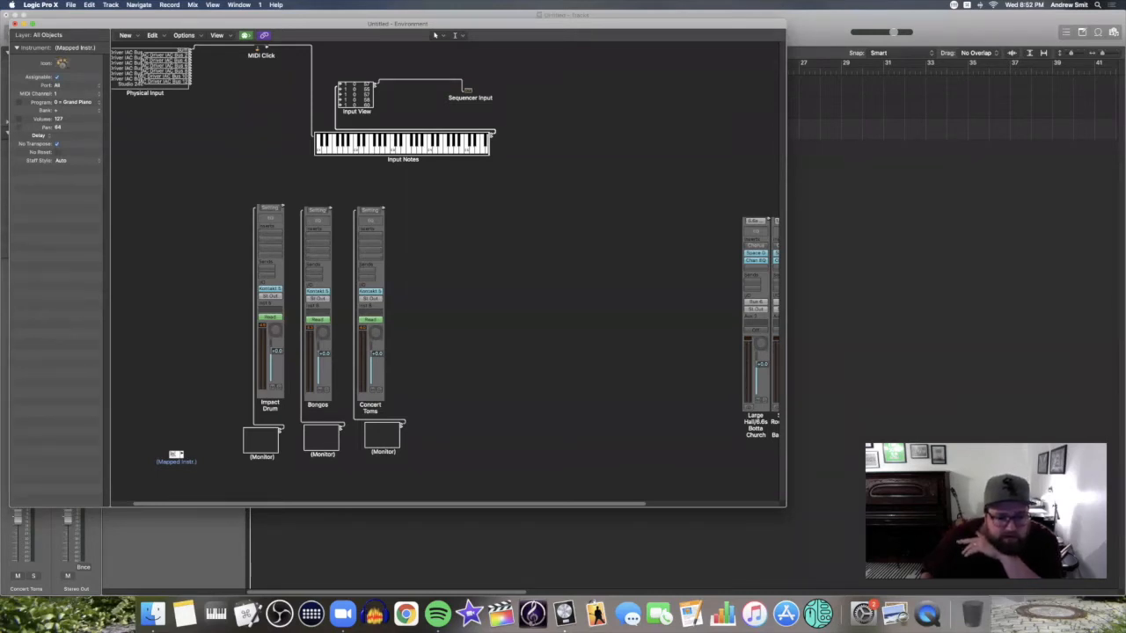
{"action": "left_click", "coordinate": [181, 454]}
Cable the Mapped Instrument to the drum Monitors, removing its conflicting port setting
{"action": "mouse_move", "coordinate": [181, 454]}
{"action": "left_mouse_down"}
{"action": "mouse_move", "coordinate": [278, 439]}
{"action": "mouse_move", "coordinate": [255, 449]}
{"action": "left_mouse_up"}
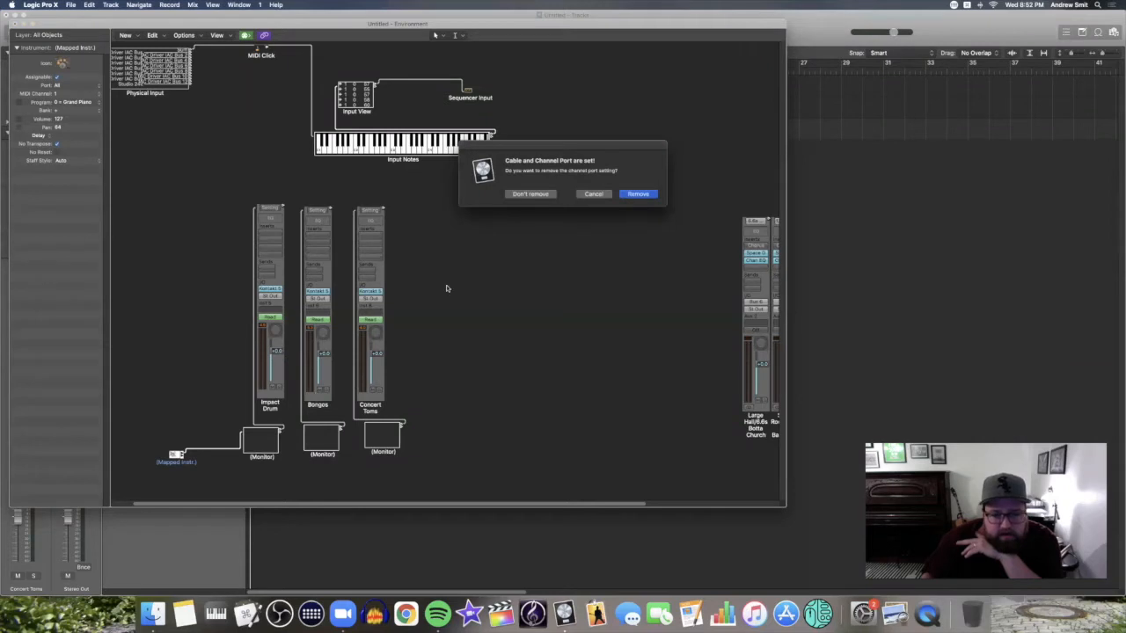
{"action": "left_click", "coordinate": [642, 194]}
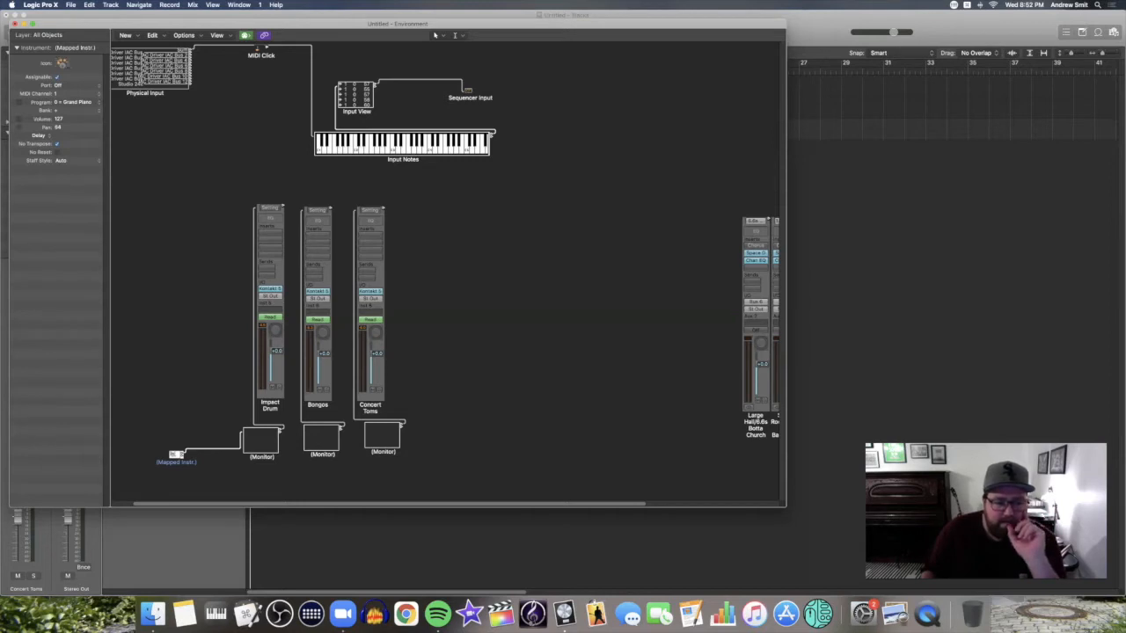
{"action": "left_click_drag", "start_coordinate": [183, 456], "coordinate": [319, 453]}
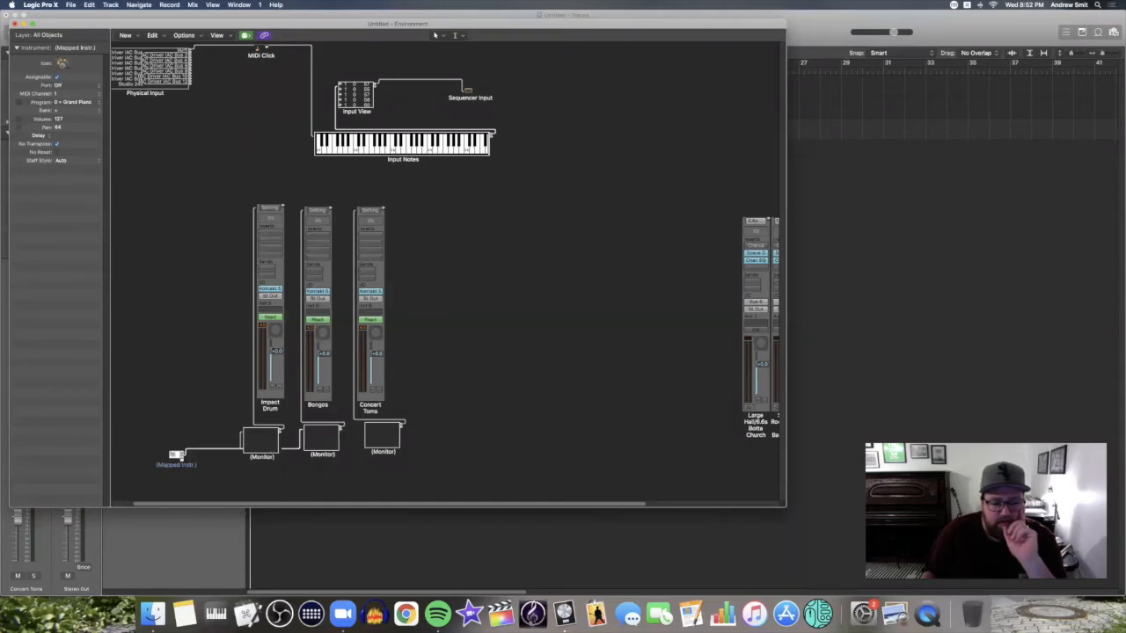
{"action": "left_click", "coordinate": [173, 454]}
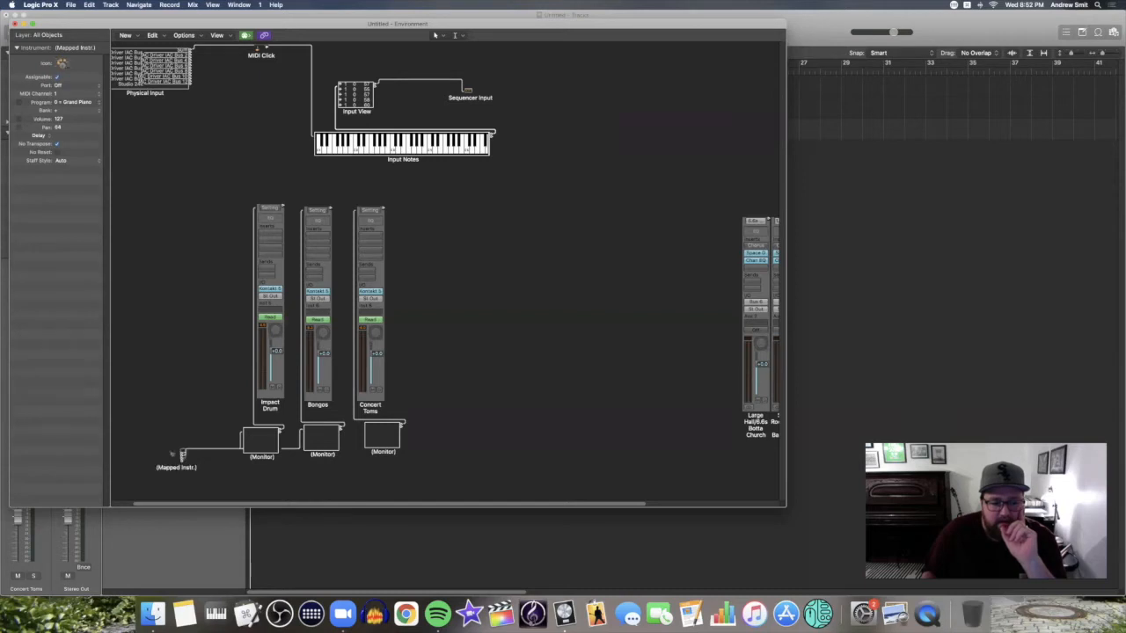
{"action": "left_click_drag", "start_coordinate": [198, 460], "coordinate": [355, 467]}
{"action": "left_click", "coordinate": [174, 454]}
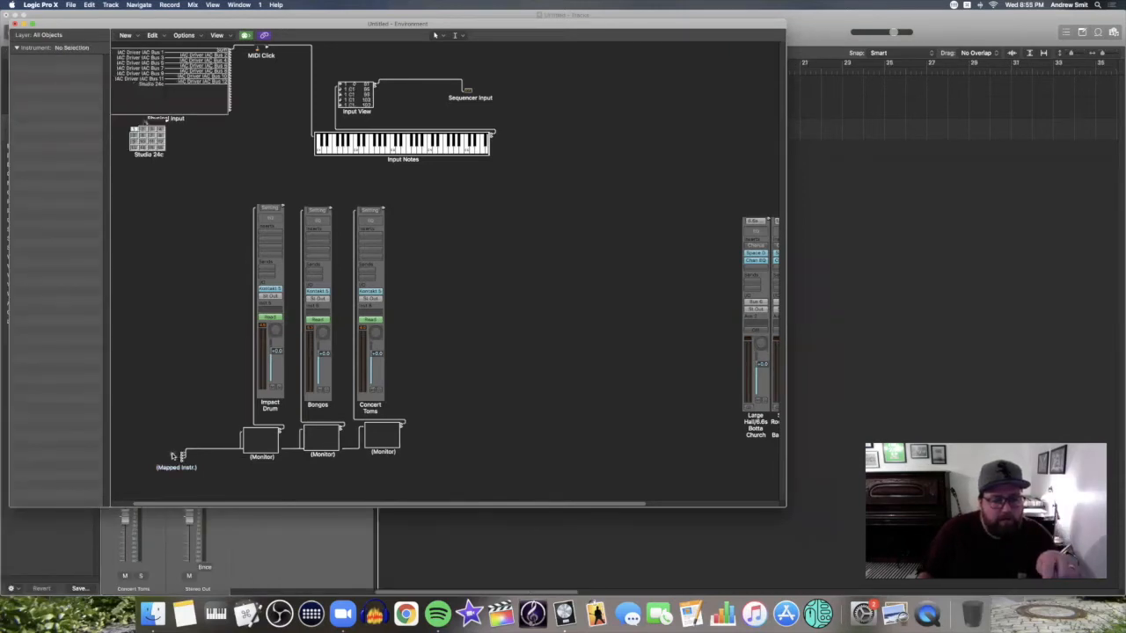
{"action": "left_click", "coordinate": [175, 456]}
Open the Mapped Instrument's note-mapping editor and scroll down through its drum note list
{"action": "double_click", "coordinate": [176, 456]}
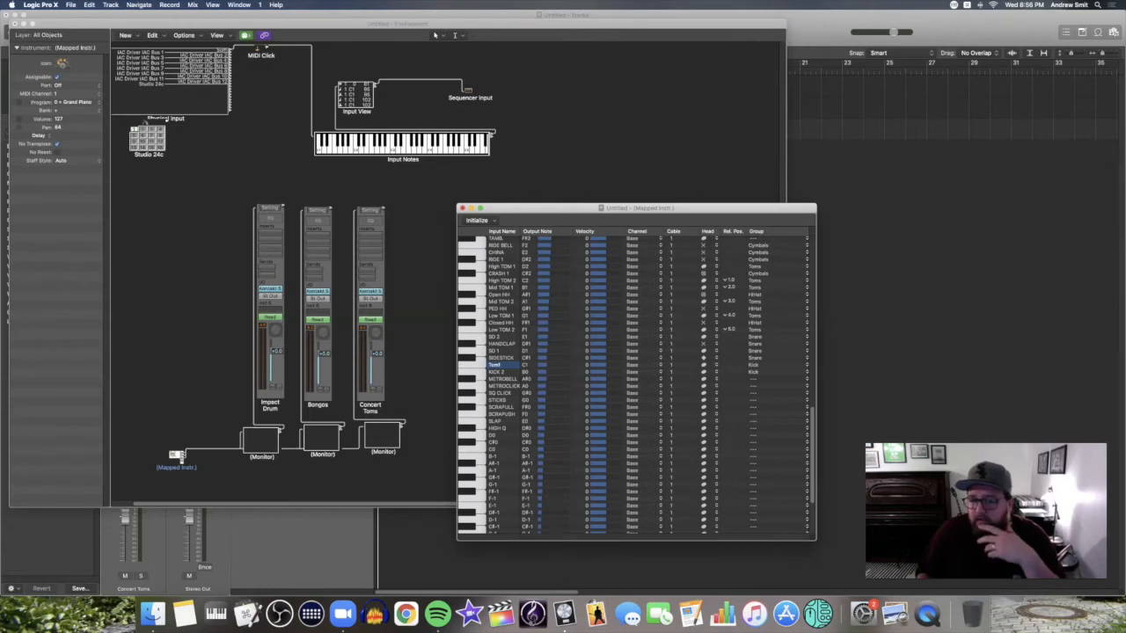
{"action": "scroll", "coordinate": [633, 382], "scroll_direction": "down", "scroll_amount": 1}
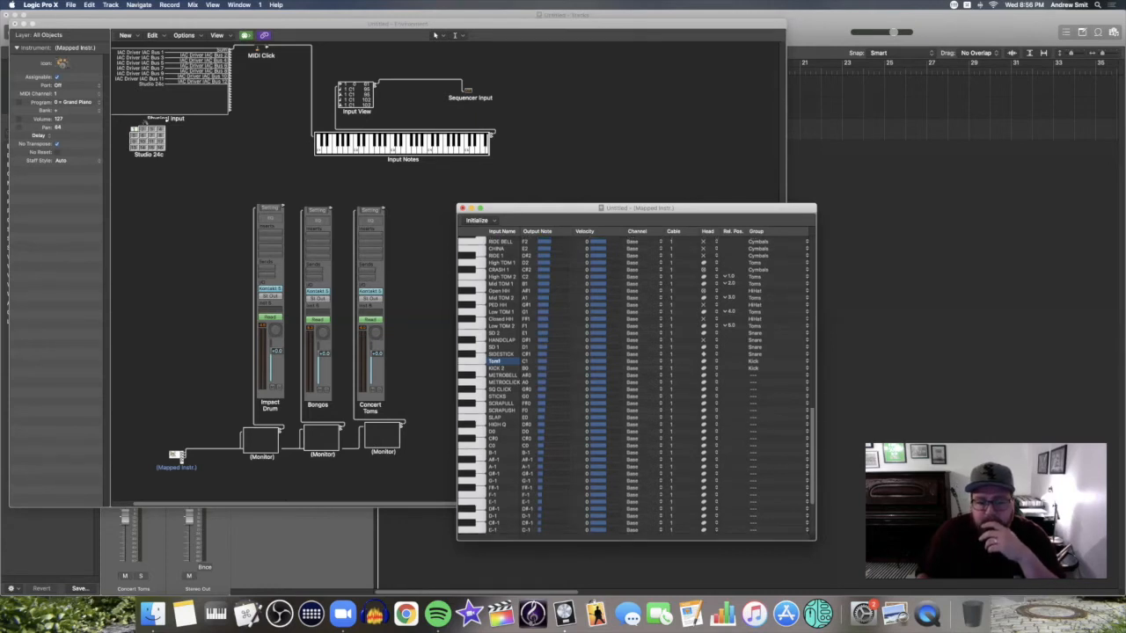
{"action": "scroll", "coordinate": [633, 383], "scroll_direction": "down", "scroll_amount": 1}
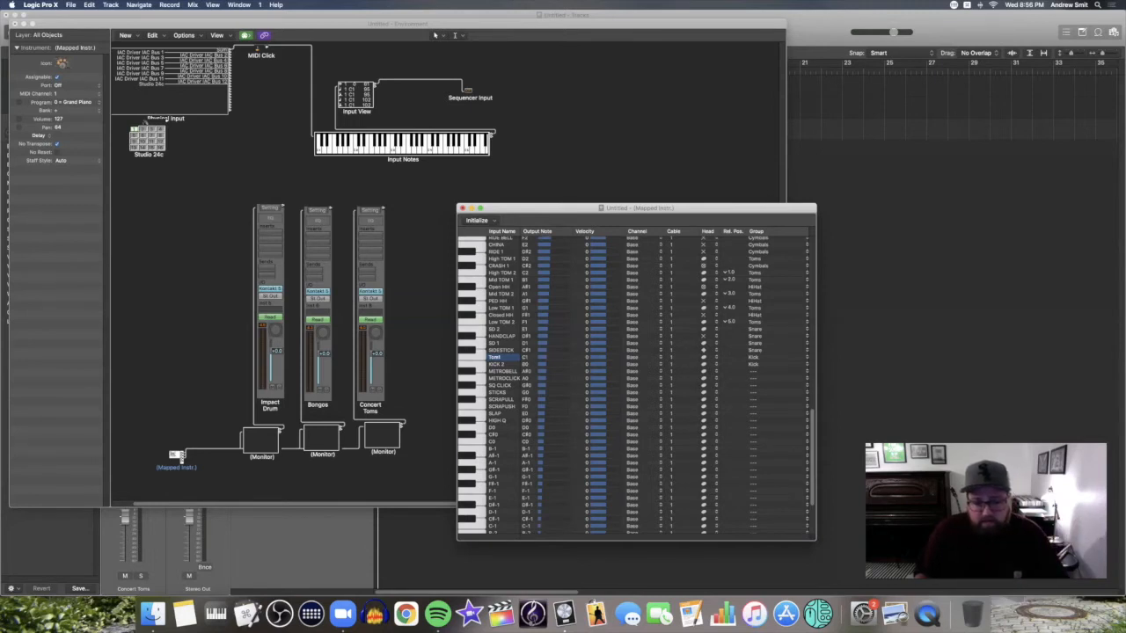
Rename the four rows starting at SIDESTICK to Tom1, Tom2, Tom3 and Tom4
{"action": "double_click", "coordinate": [495, 357]}
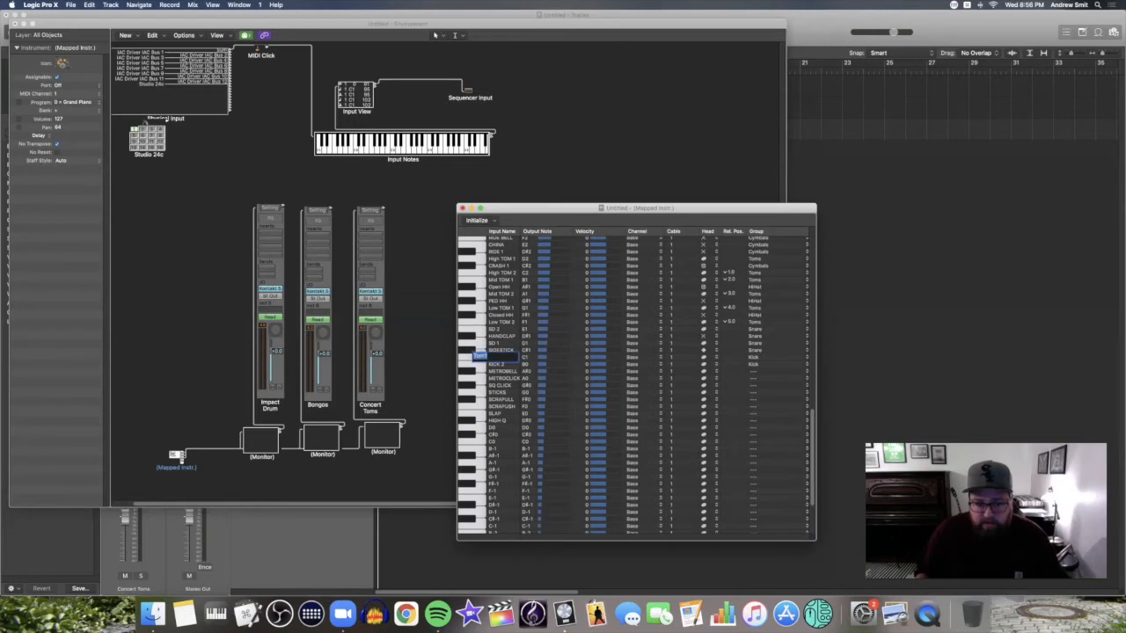
{"action": "type", "text": "Tom"}
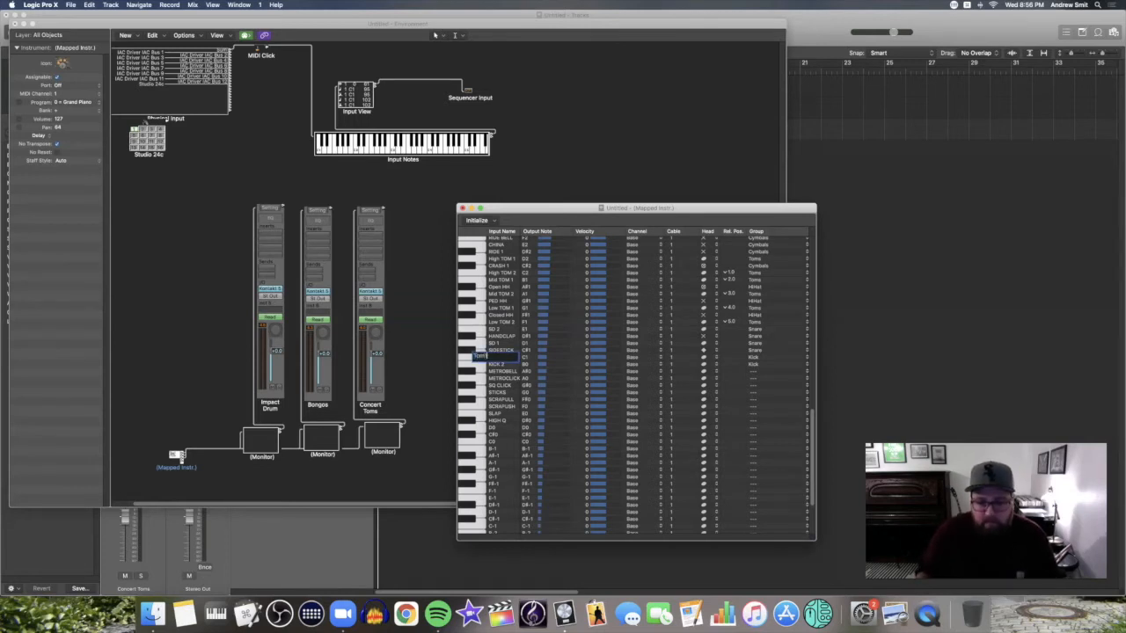
{"action": "key", "text": "Tab"}
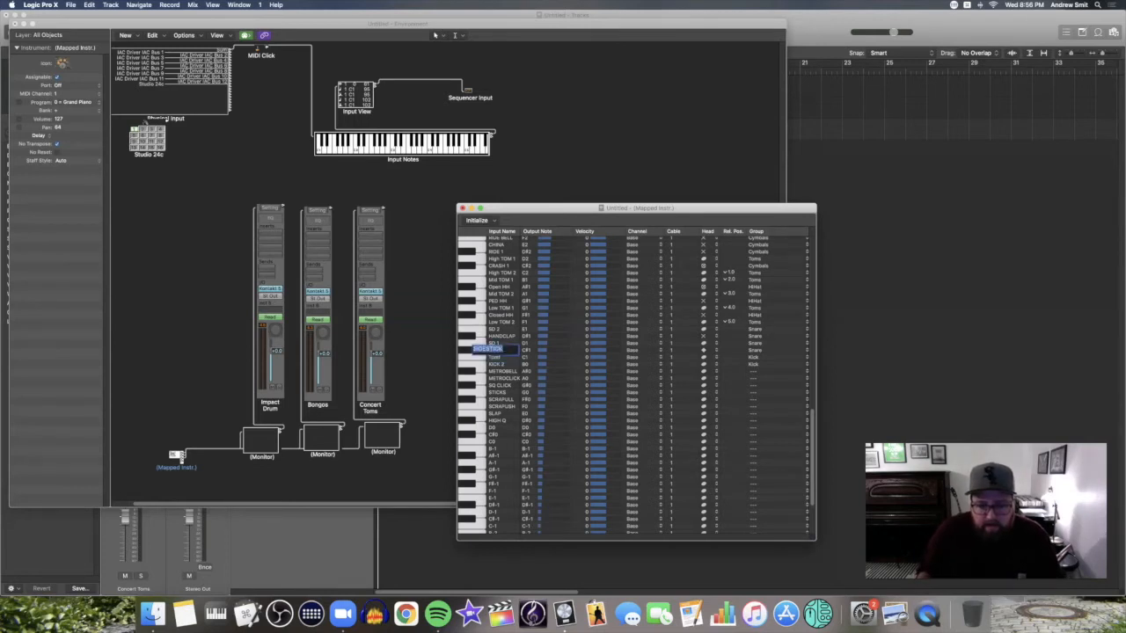
{"action": "type", "text": "Tom2"}
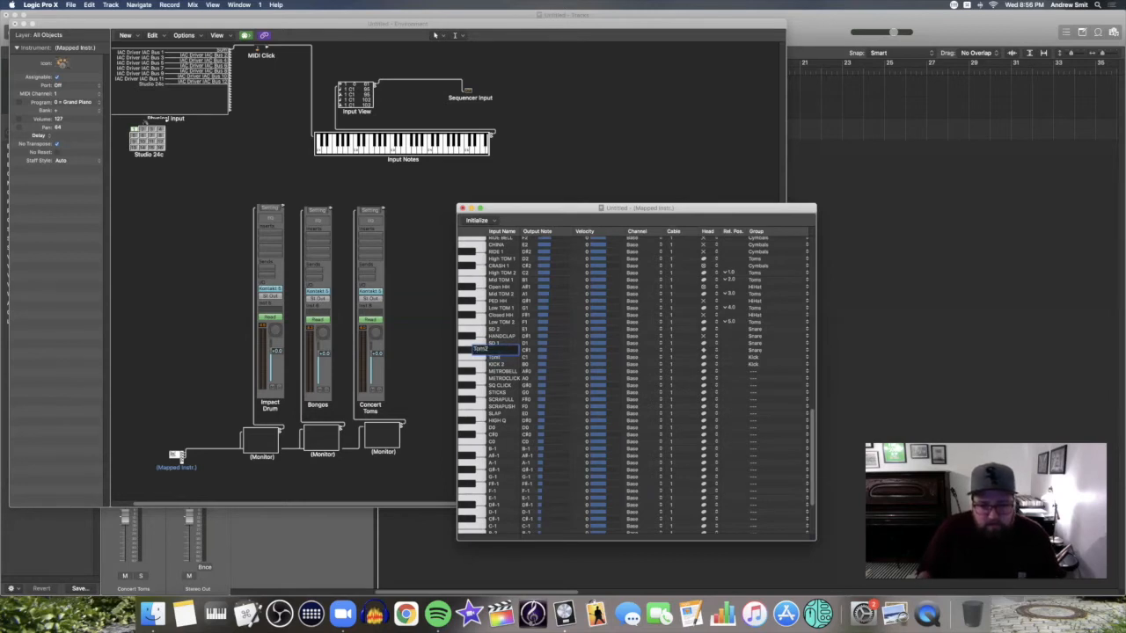
{"action": "key", "text": "Tab"}
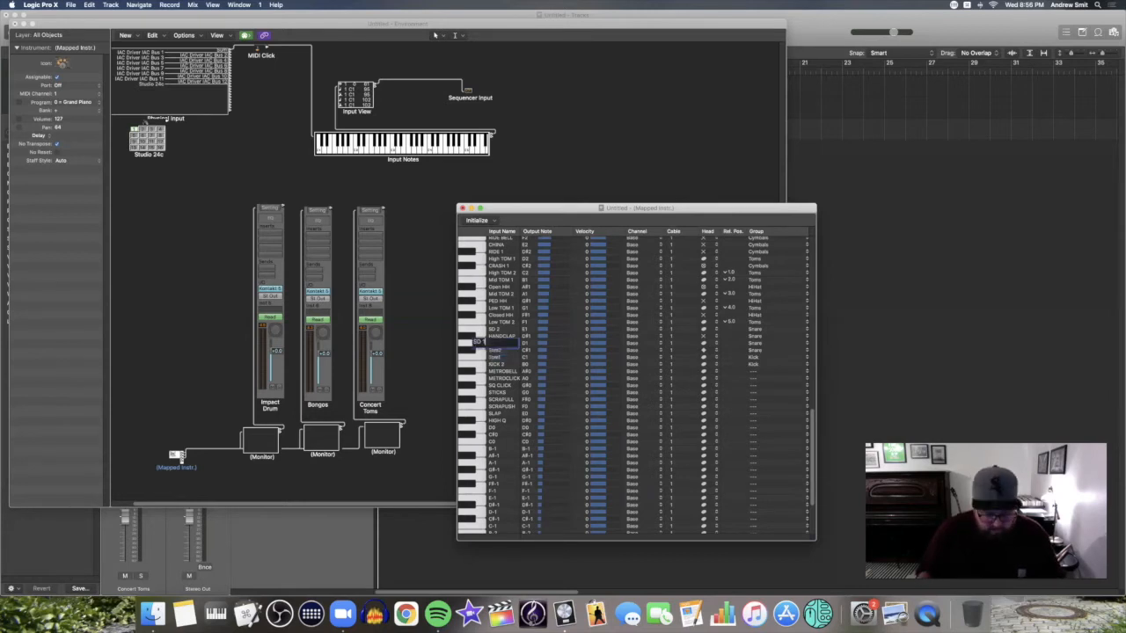
{"action": "type", "text": "Tom3"}
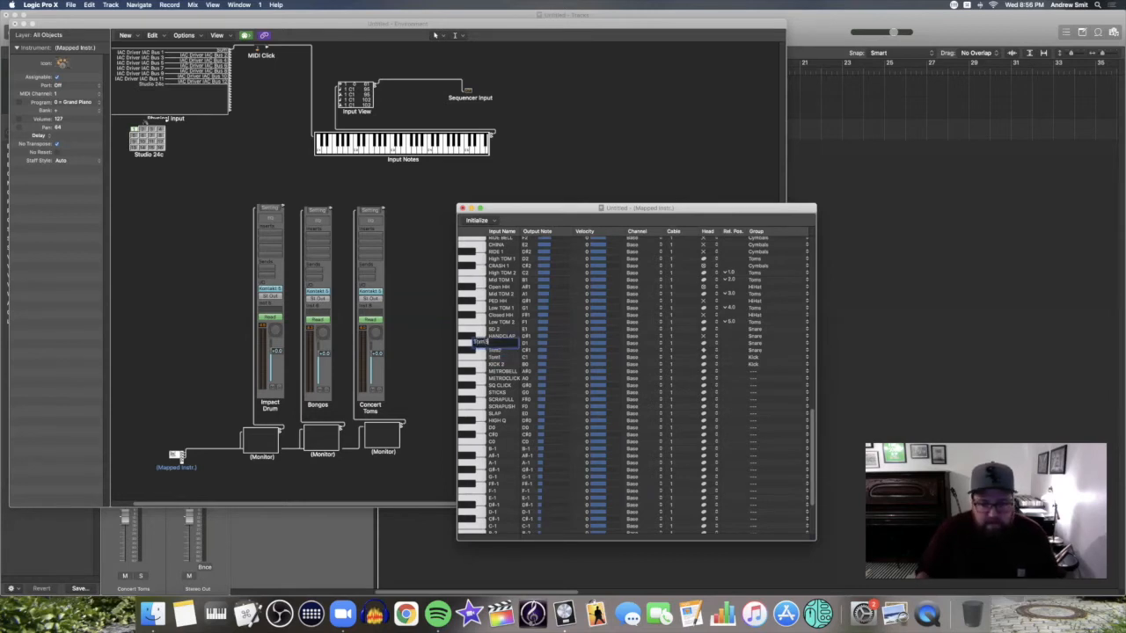
{"action": "key", "text": "Tab"}
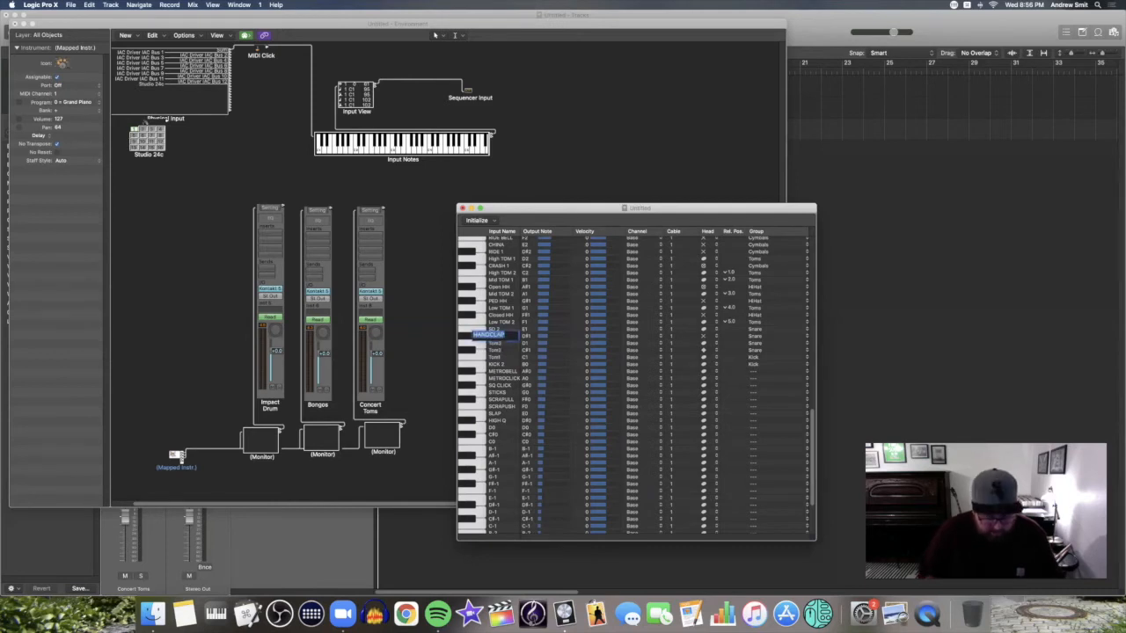
{"action": "type", "text": "Tom4"}
{"action": "key", "text": "Return"}
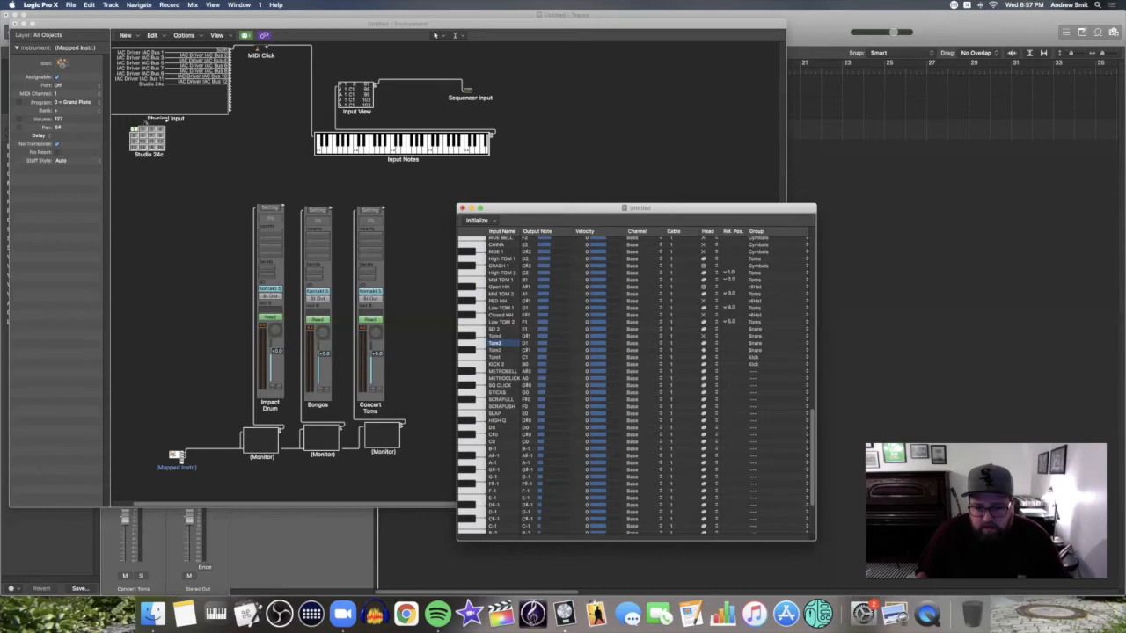
Set the Cable value of rows Tom1 through Tom4 to 3
{"action": "double_click", "coordinate": [673, 357]}
{"action": "type", "text": "3"}
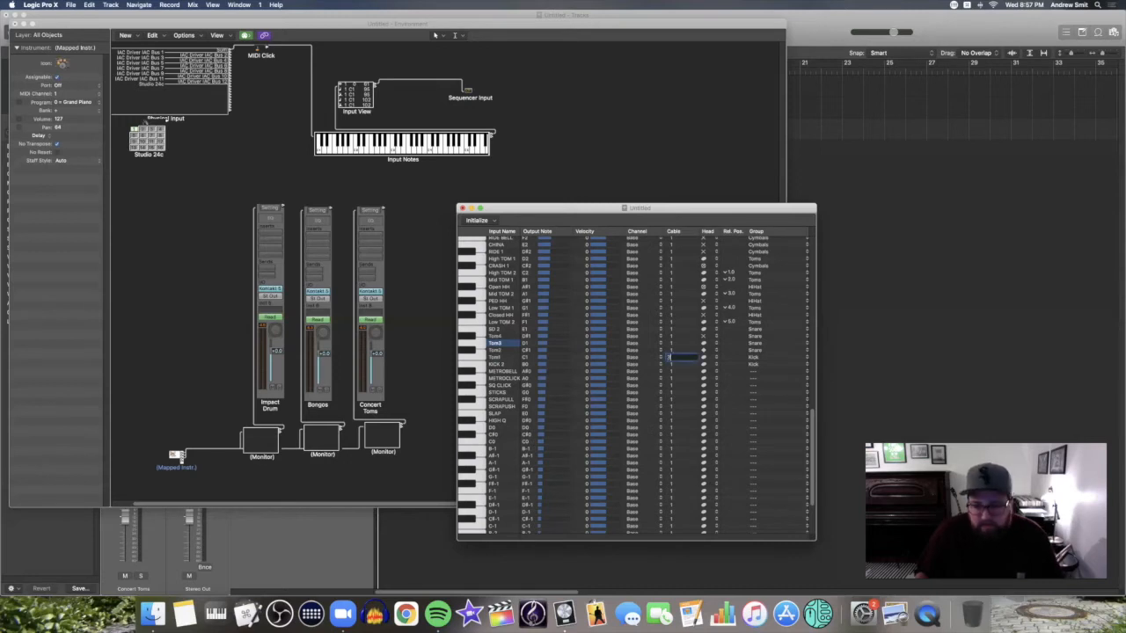
{"action": "key", "text": "Tab"}
{"action": "type", "text": "3"}
{"action": "key", "text": "Tab"}
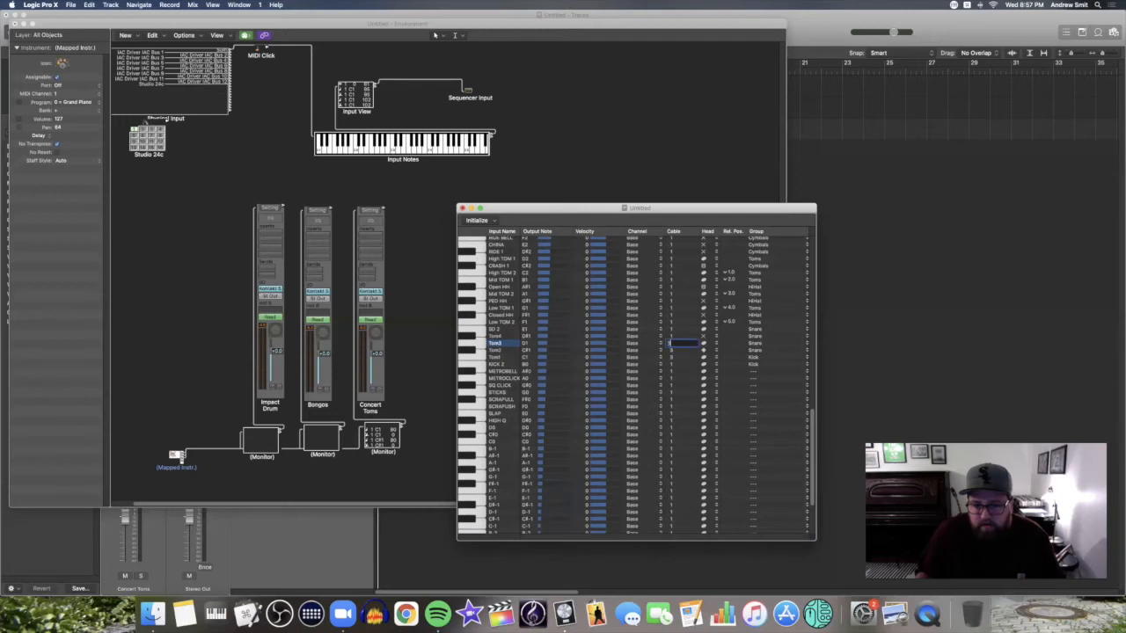
{"action": "type", "text": "3"}
{"action": "key", "text": "Tab"}
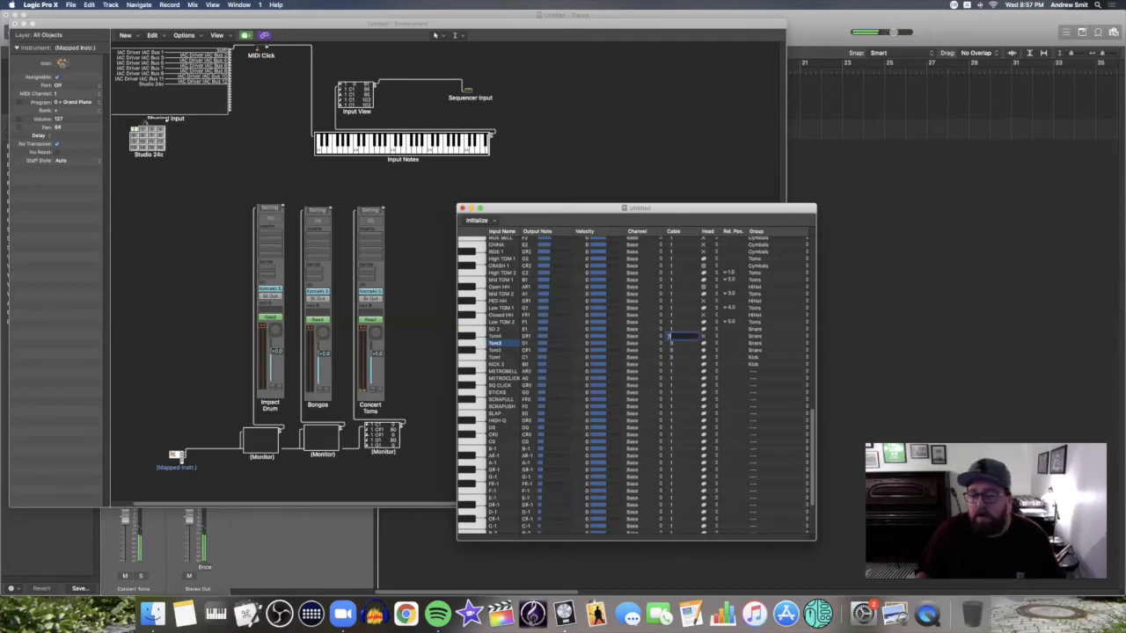
{"action": "key", "text": "Return"}
{"action": "left_click", "coordinate": [633, 150]}
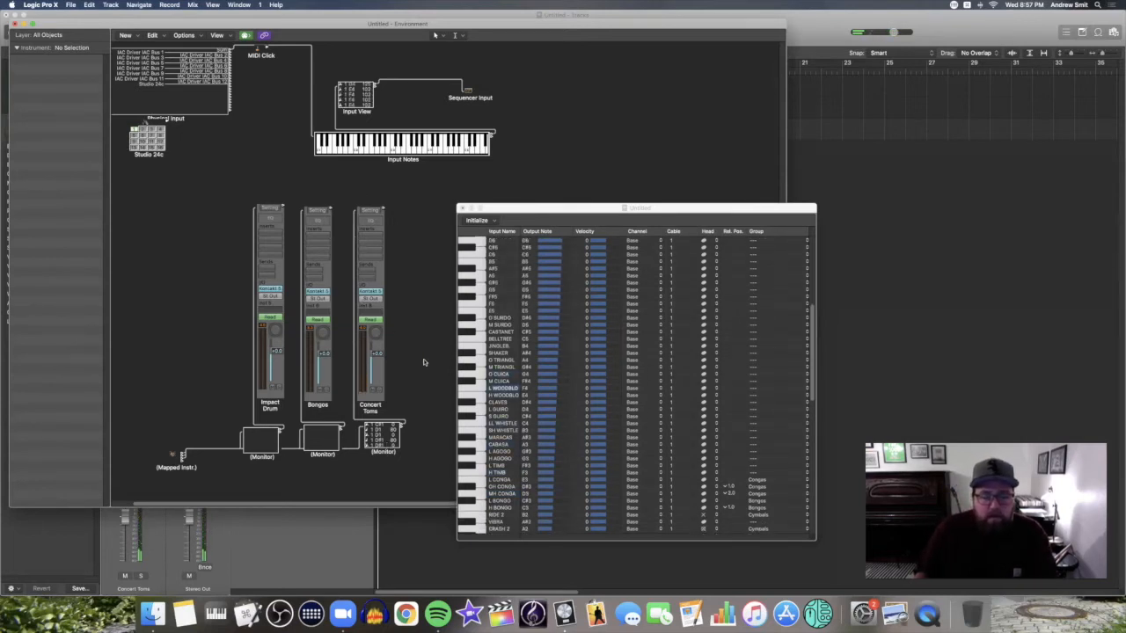
{"action": "scroll", "coordinate": [527, 402], "scroll_direction": "down", "scroll_amount": 10}
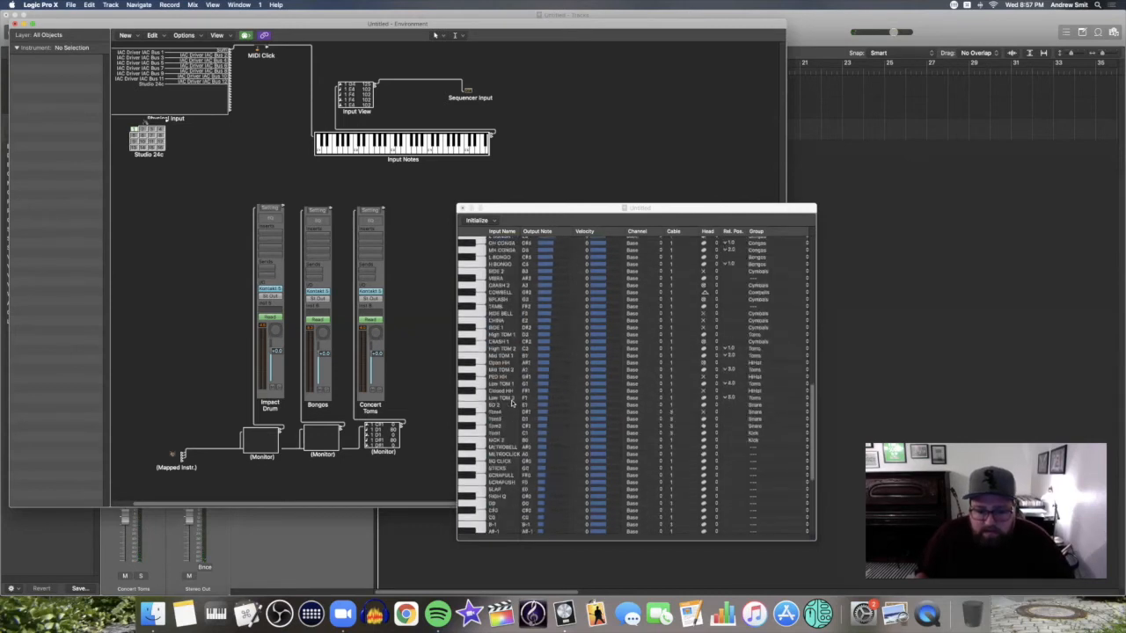
{"action": "scroll", "coordinate": [584, 400], "scroll_direction": "down", "scroll_amount": 2}
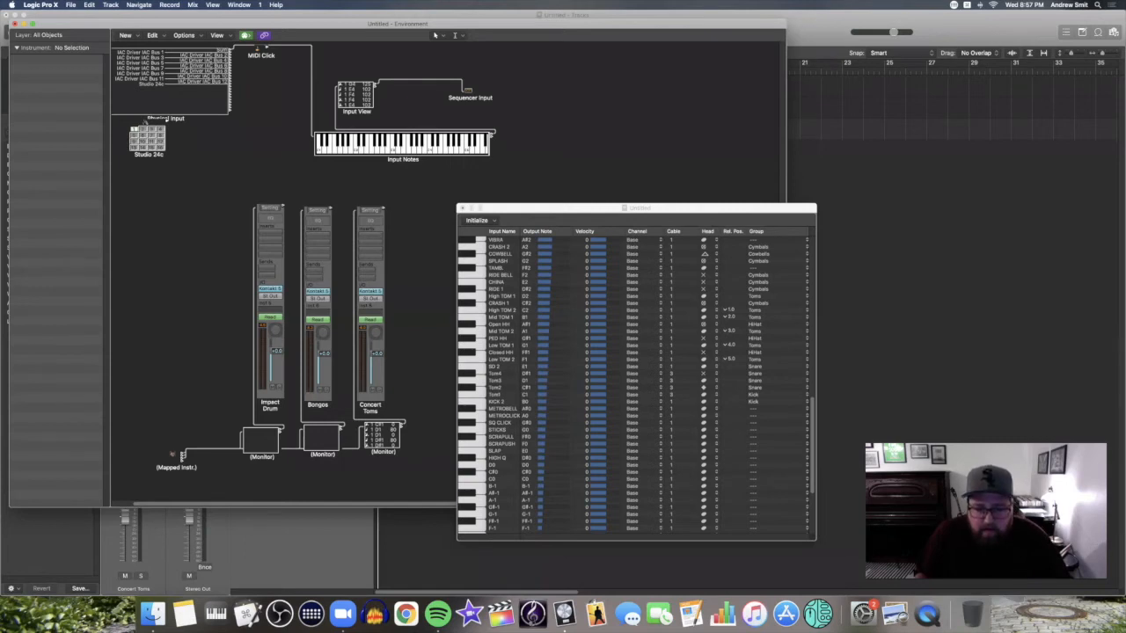
{"action": "left_click", "coordinate": [497, 394]}
{"action": "left_click", "coordinate": [497, 394]}
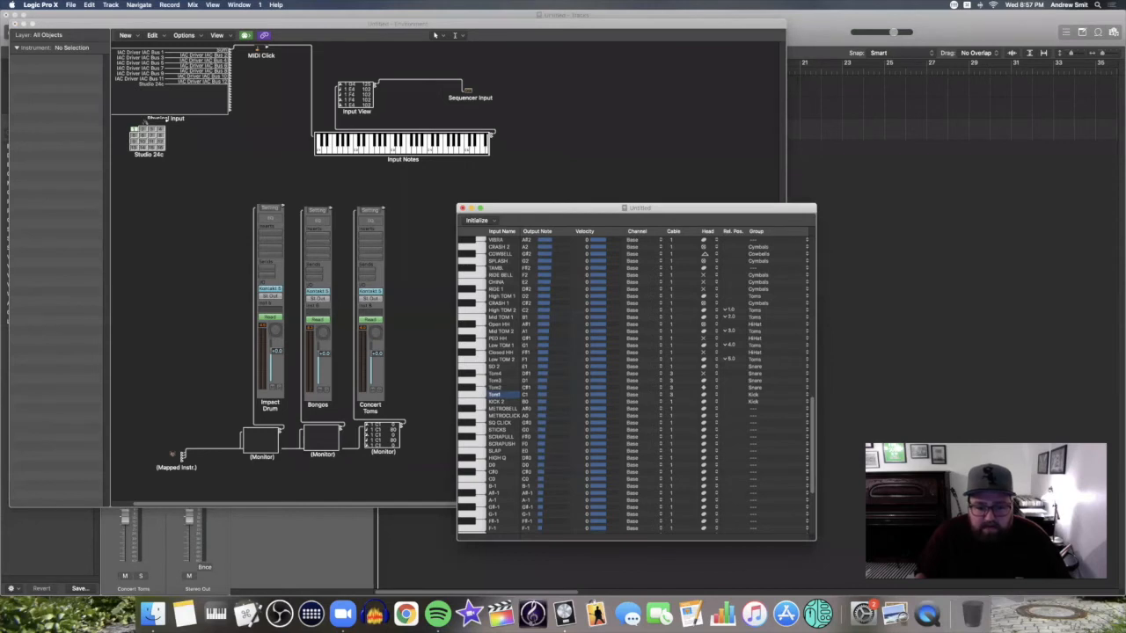
{"action": "scroll", "coordinate": [633, 378], "scroll_direction": "down", "scroll_amount": 1}
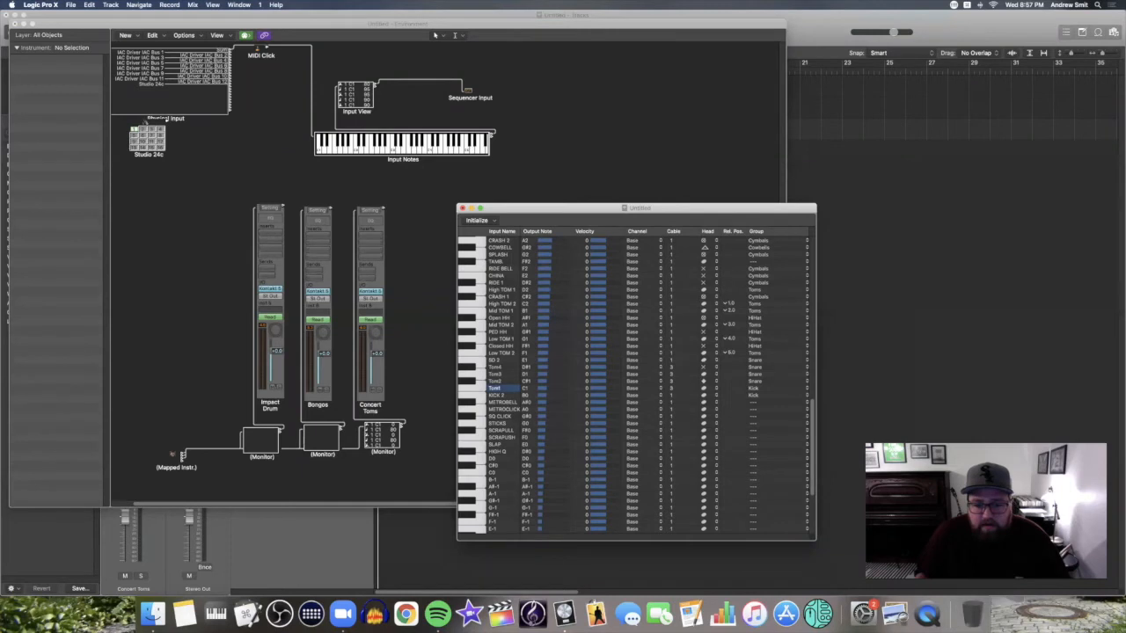
Give Tom1–Tom4 the output notes A2, C3, E3 and G3
{"action": "double_click", "coordinate": [526, 388]}
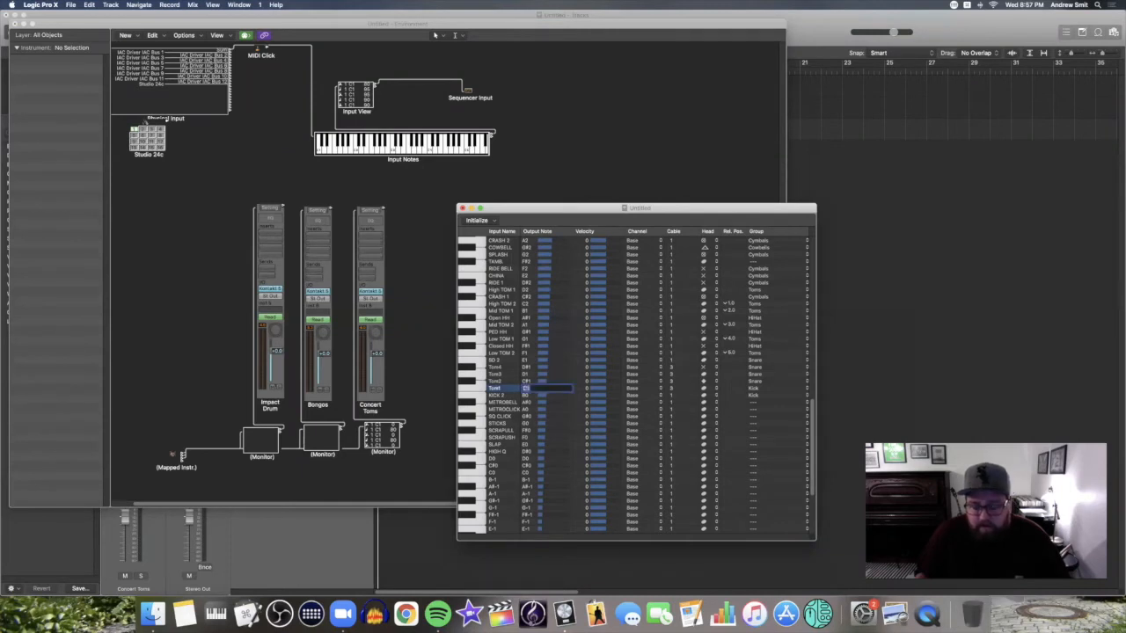
{"action": "type", "text": "A2"}
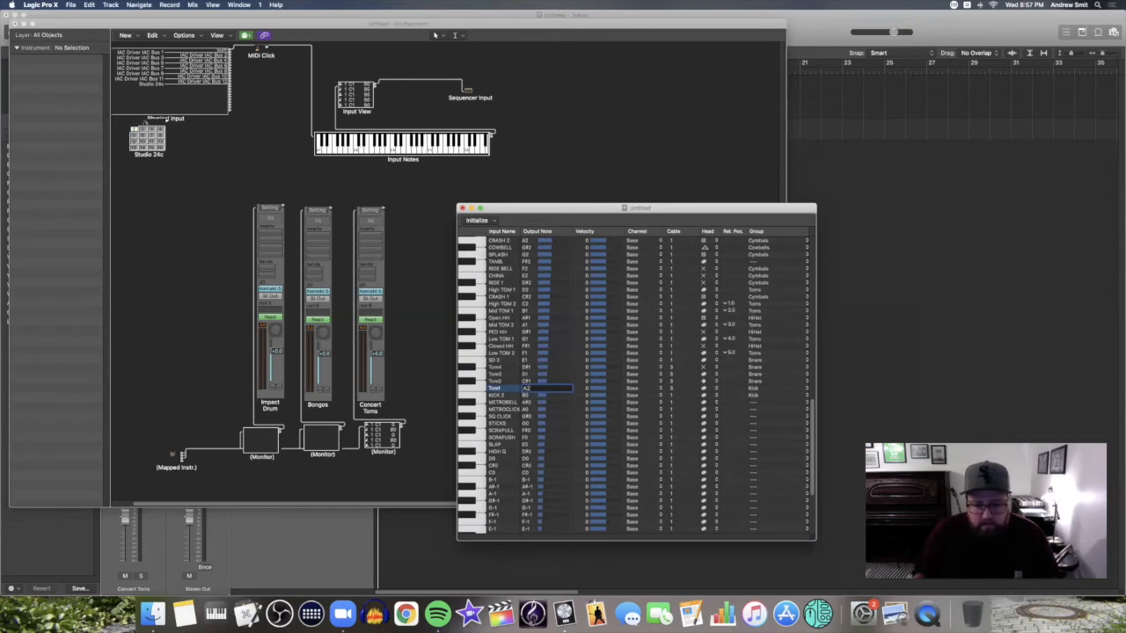
{"action": "key", "text": "Tab"}
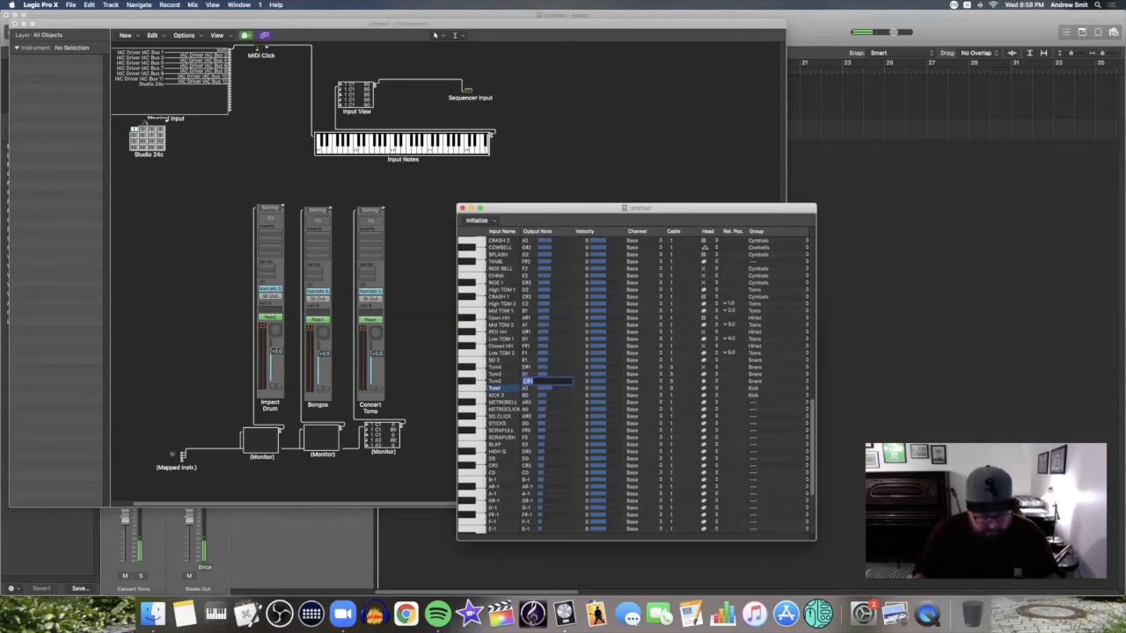
{"action": "type", "text": "C3"}
{"action": "key", "text": "Tab"}
{"action": "type", "text": "C"}
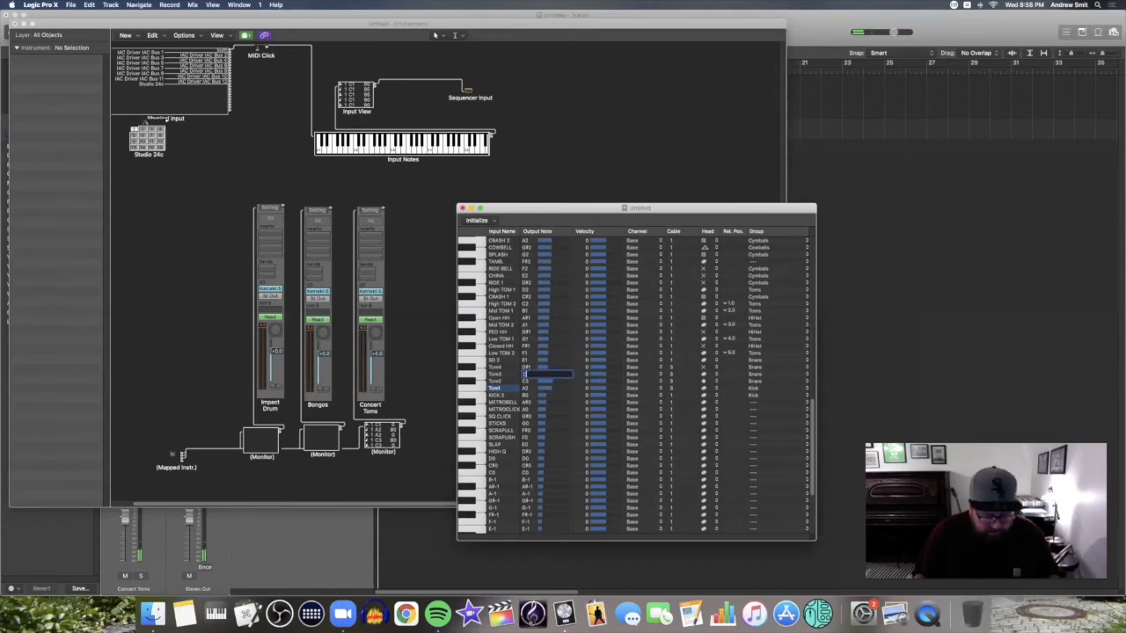
{"action": "type", "text": "3"}
{"action": "key", "text": "Tab"}
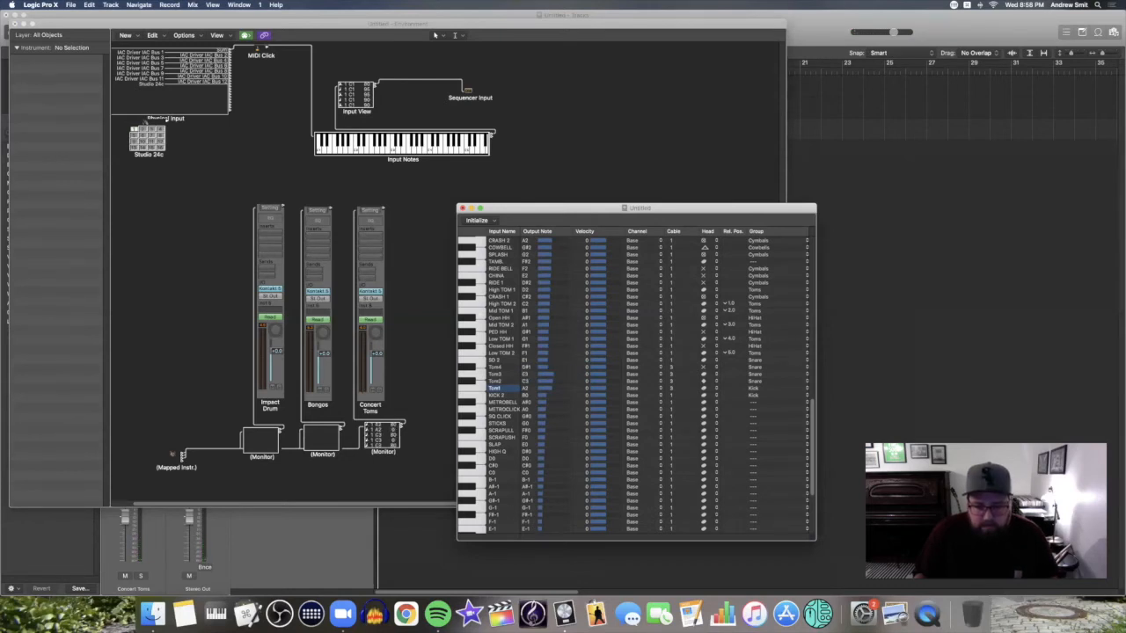
{"action": "type", "text": "G3"}
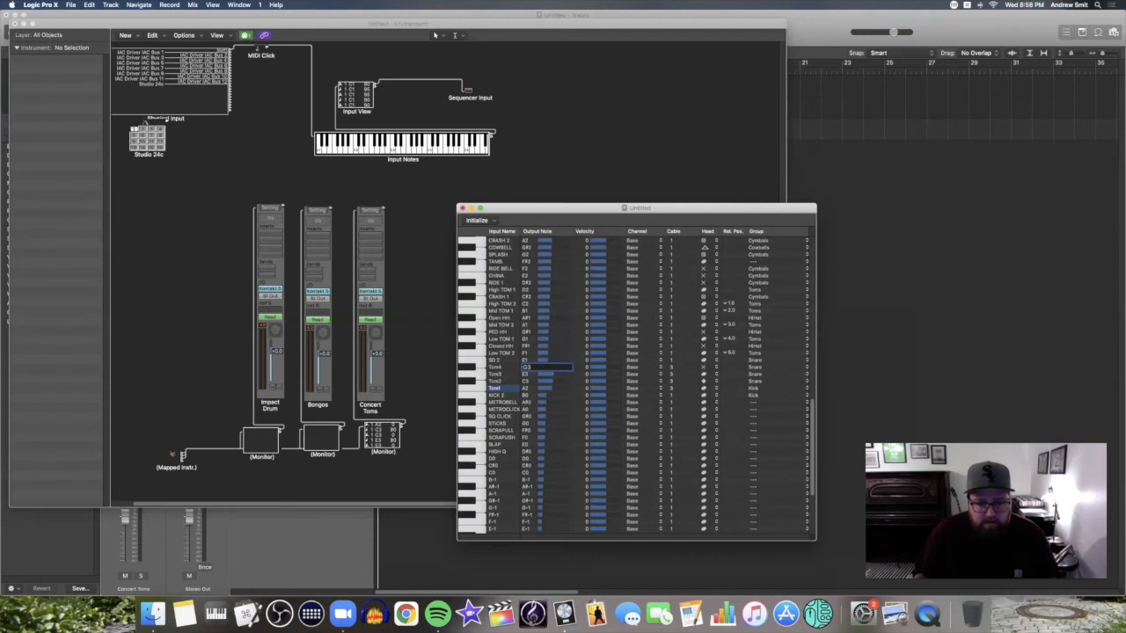
{"action": "key", "text": "Return"}
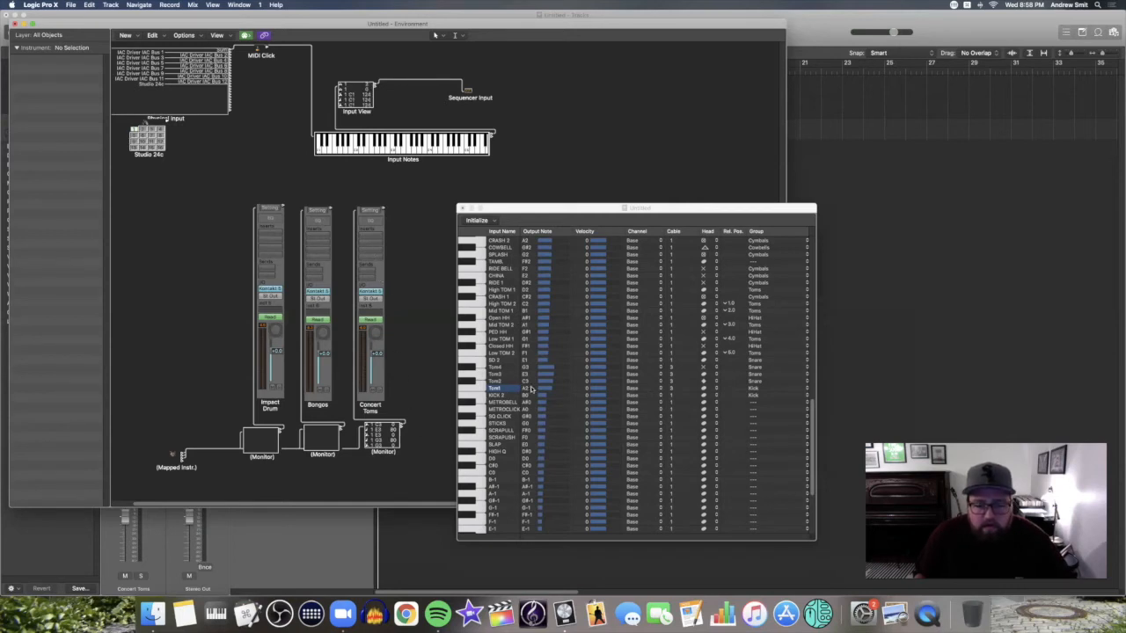
Audition Tom1's A2 output note a few times
{"action": "left_click", "coordinate": [480, 387]}
{"action": "left_click", "coordinate": [480, 387]}
{"action": "left_click", "coordinate": [480, 388]}
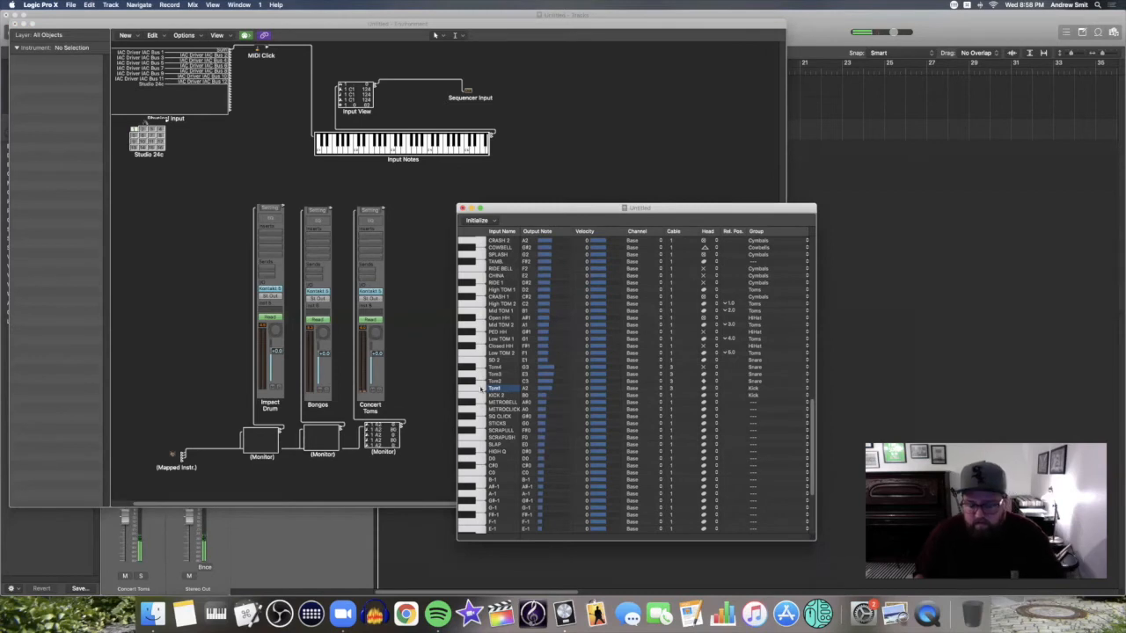
{"action": "scroll", "coordinate": [480, 388], "scroll_direction": "up", "scroll_amount": 10}
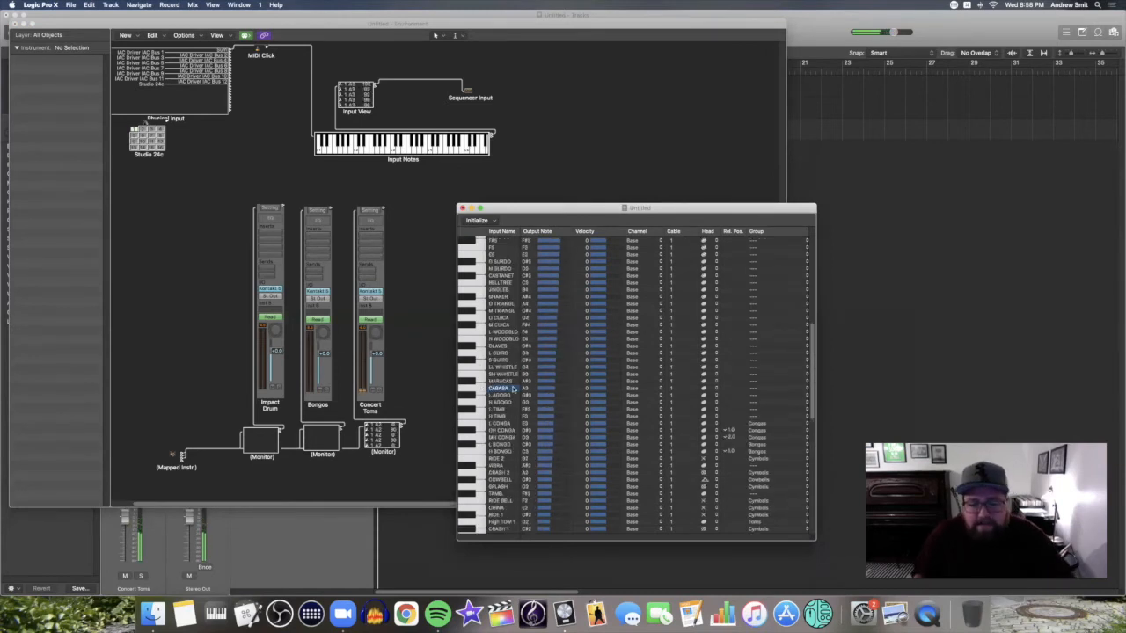
{"action": "scroll", "coordinate": [512, 390], "scroll_direction": "down", "scroll_amount": 4}
{"action": "scroll", "coordinate": [513, 390], "scroll_direction": "down", "scroll_amount": 6}
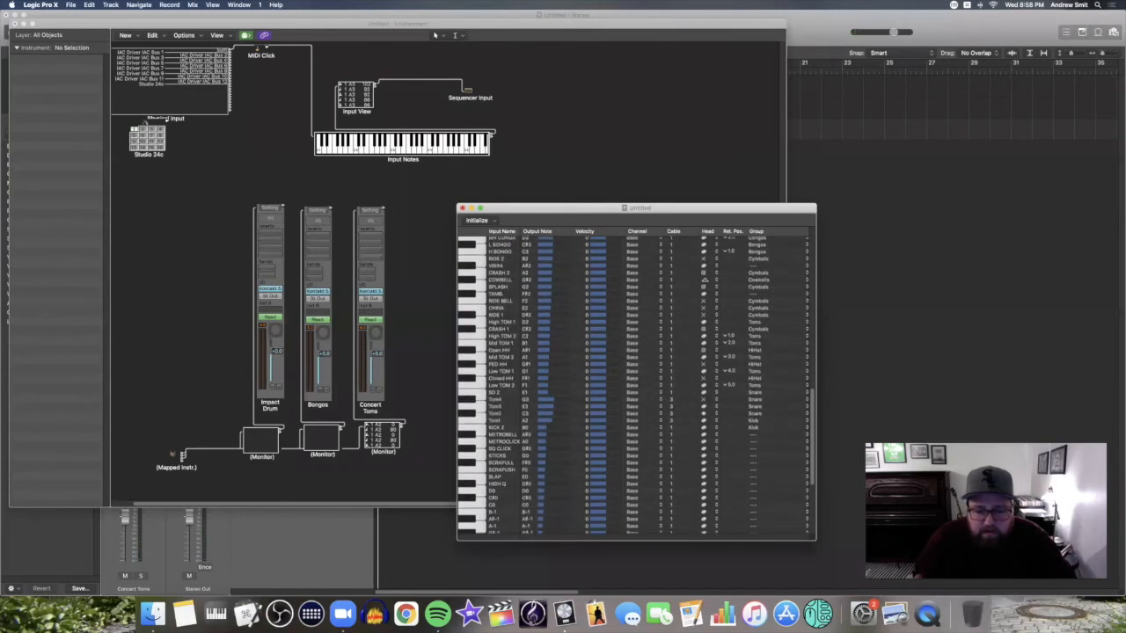
Change the Tom1–Tom4 output notes to A3, C4, E4 and G4
{"action": "double_click", "coordinate": [525, 420]}
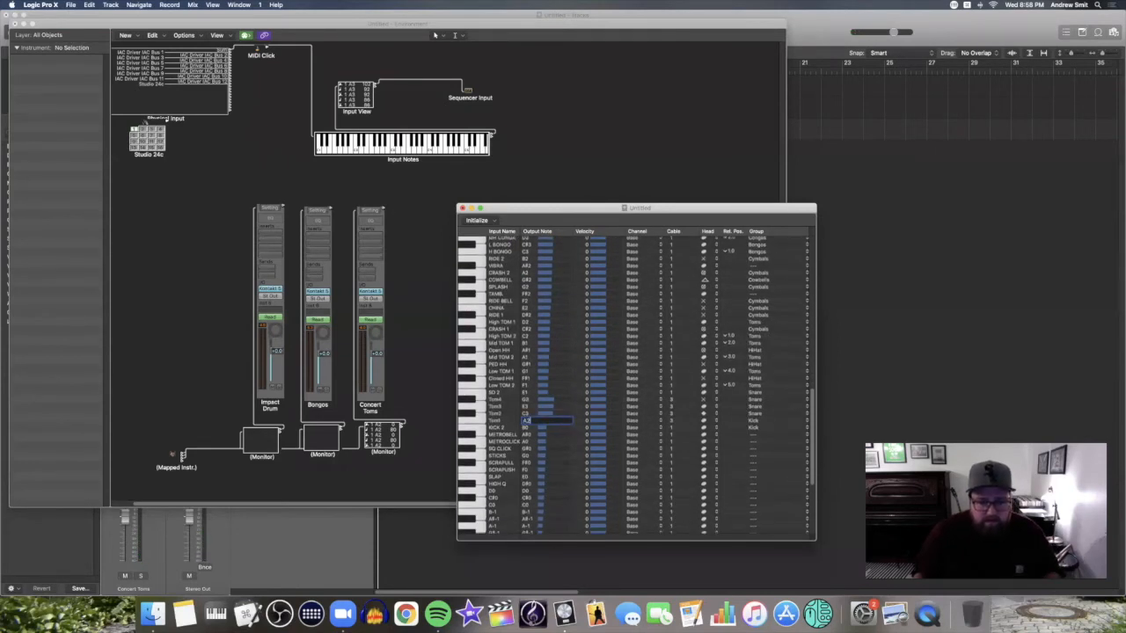
{"action": "type", "text": "A3"}
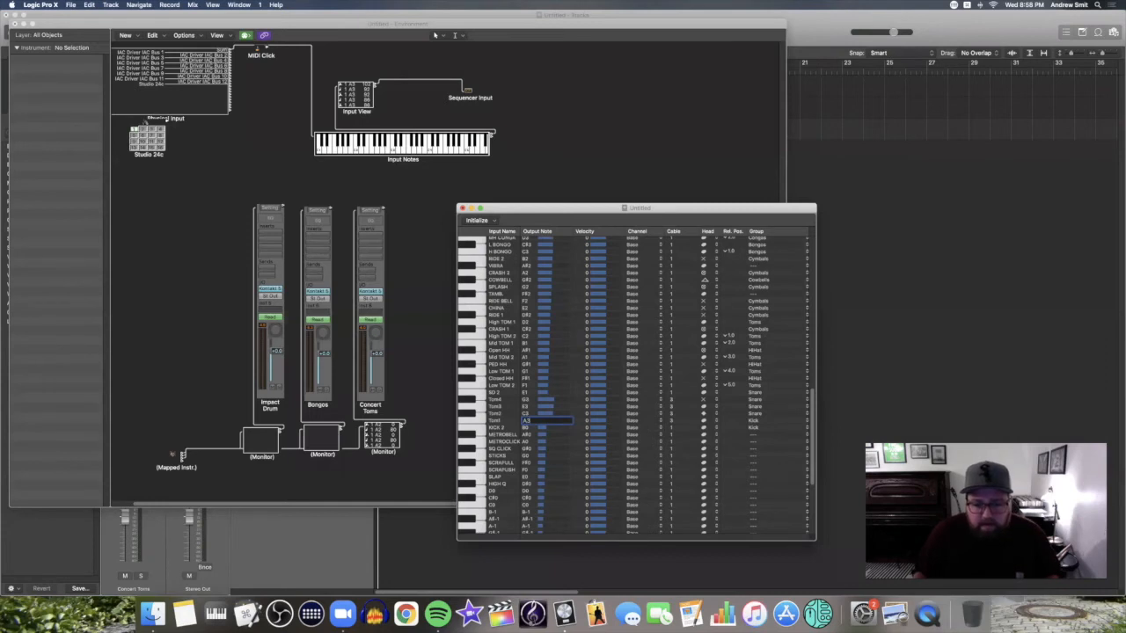
{"action": "double_click", "coordinate": [526, 413]}
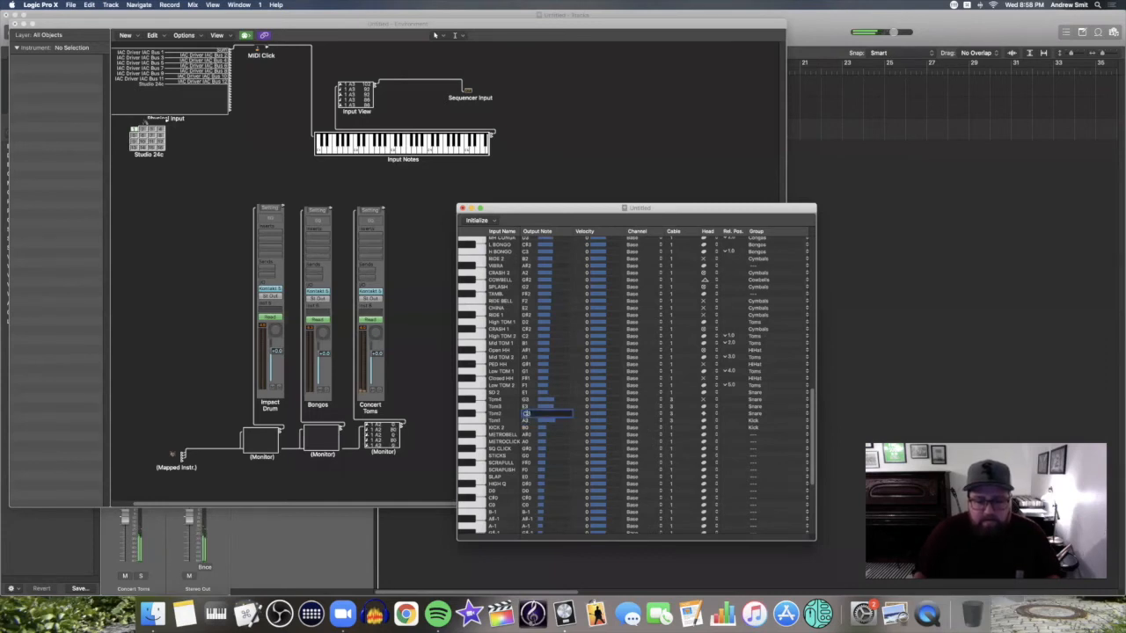
{"action": "type", "text": "C"}
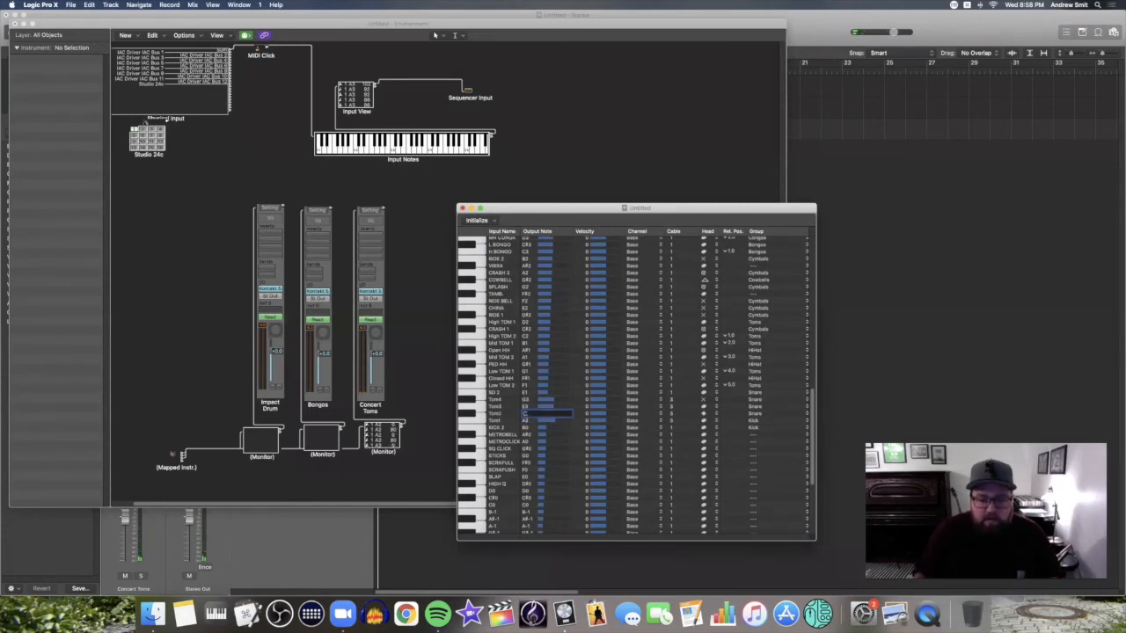
{"action": "type", "text": "4"}
{"action": "double_click", "coordinate": [526, 406]}
{"action": "type", "text": "E4"}
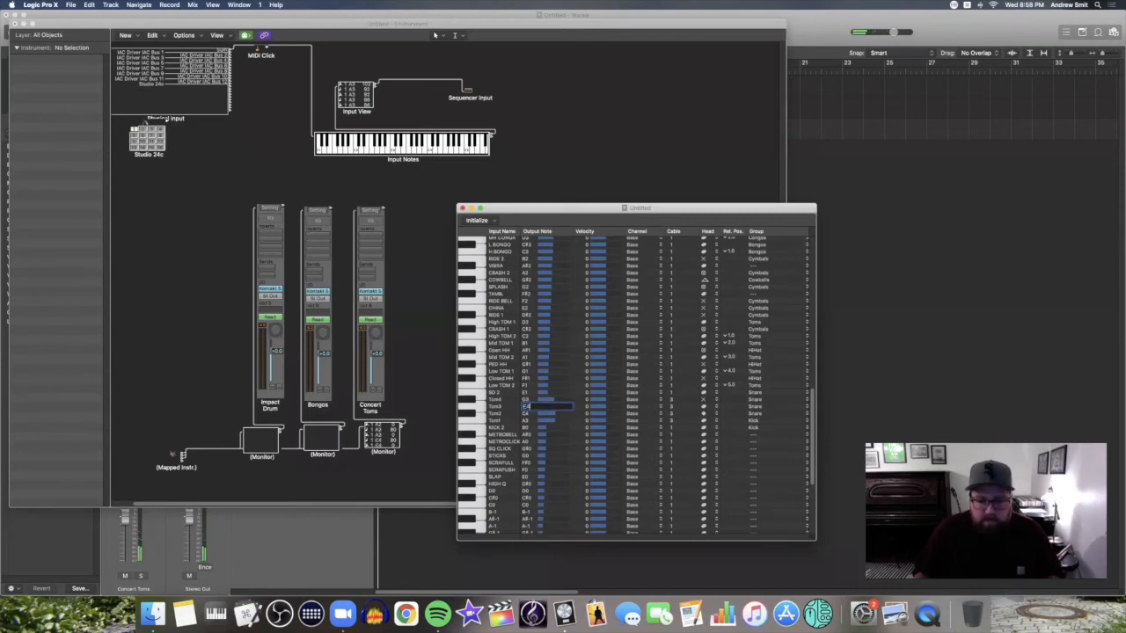
{"action": "double_click", "coordinate": [526, 399]}
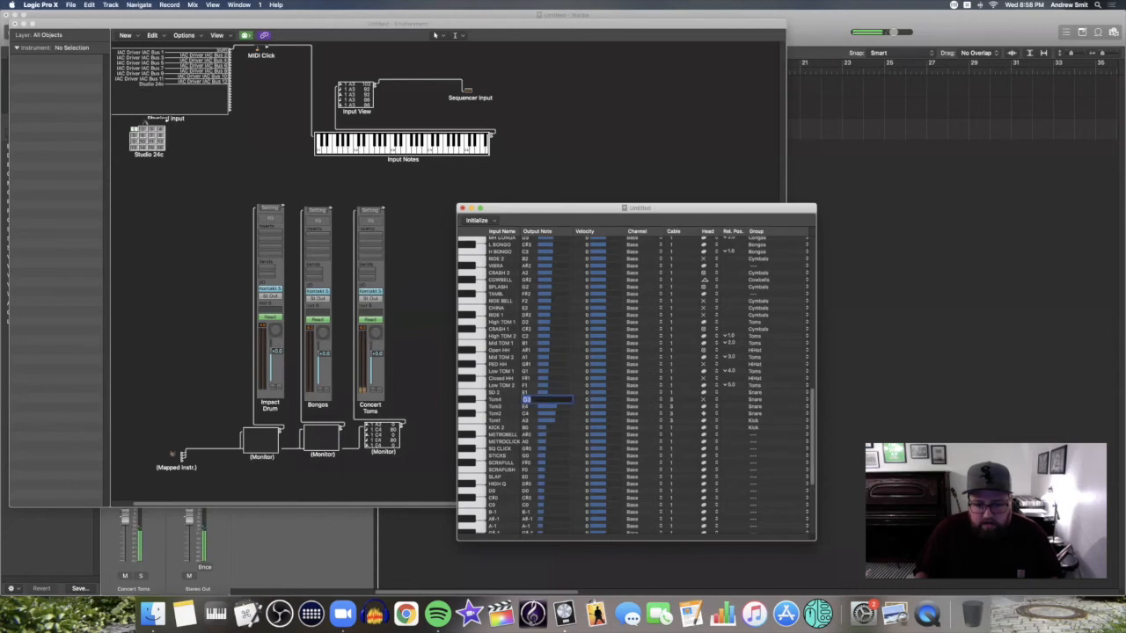
{"action": "type", "text": "G4"}
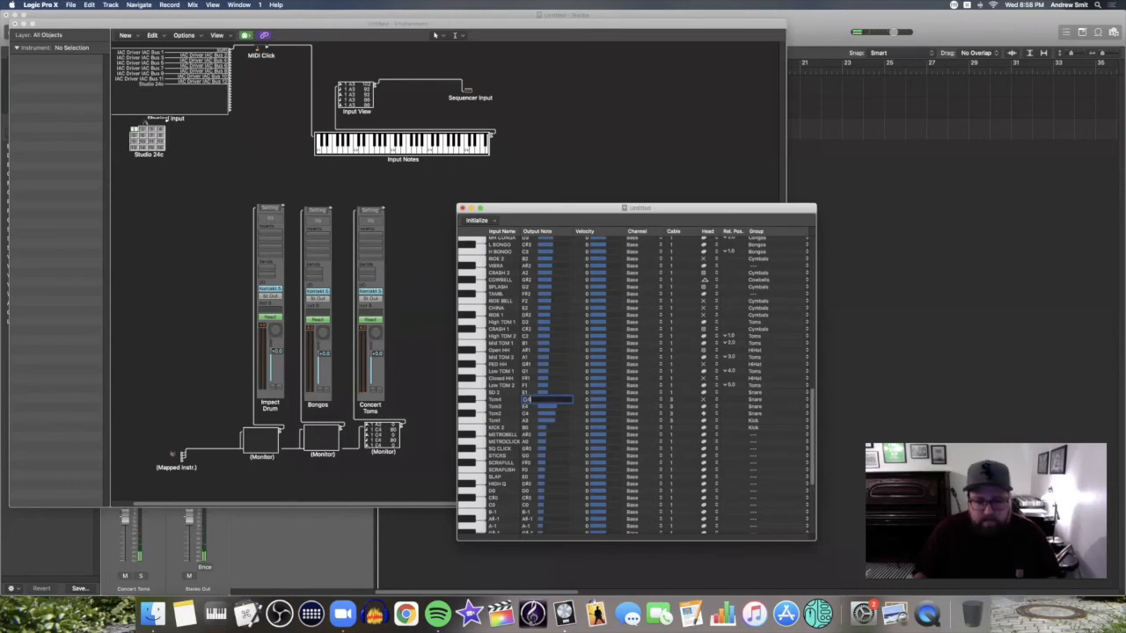
{"action": "left_click", "coordinate": [437, 371]}
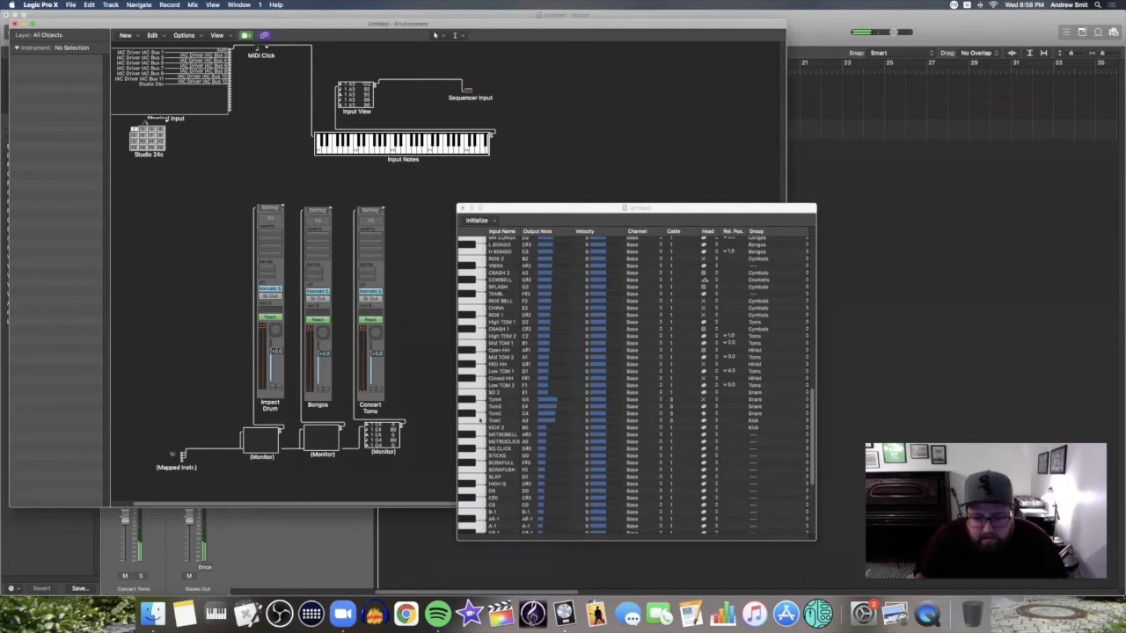
Audition the new Tom2, Tom3, Tom4, then Tom3, Tom2 and Tom1 notes
{"action": "left_click", "coordinate": [480, 414]}
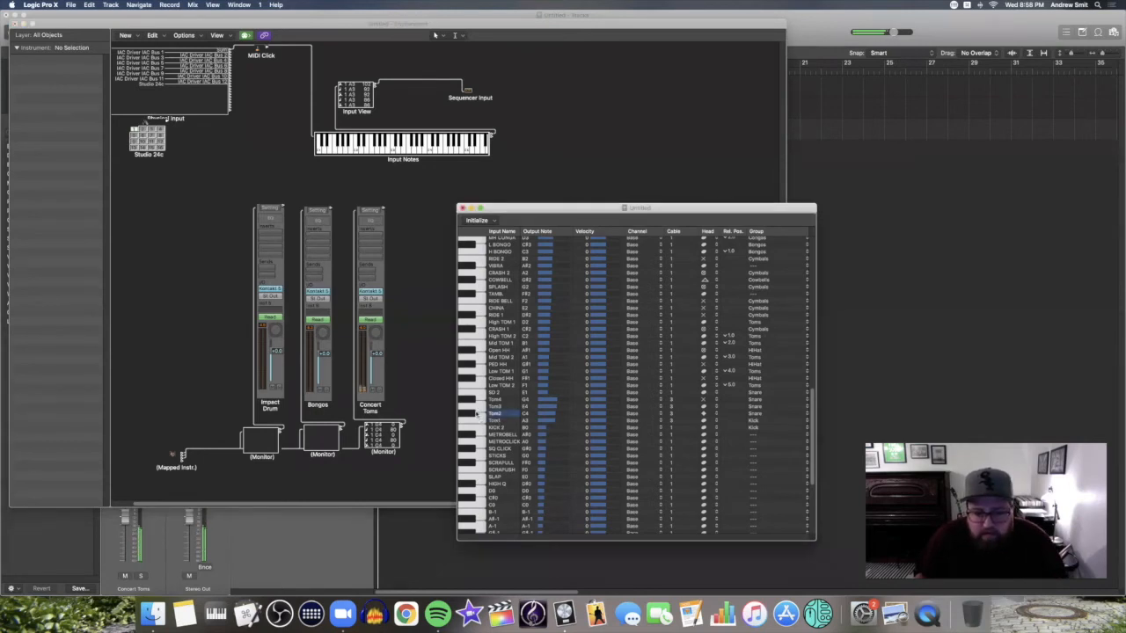
{"action": "left_click", "coordinate": [476, 408]}
{"action": "left_click", "coordinate": [471, 400]}
{"action": "left_click", "coordinate": [481, 406]}
{"action": "left_click", "coordinate": [481, 413]}
{"action": "left_click", "coordinate": [481, 421]}
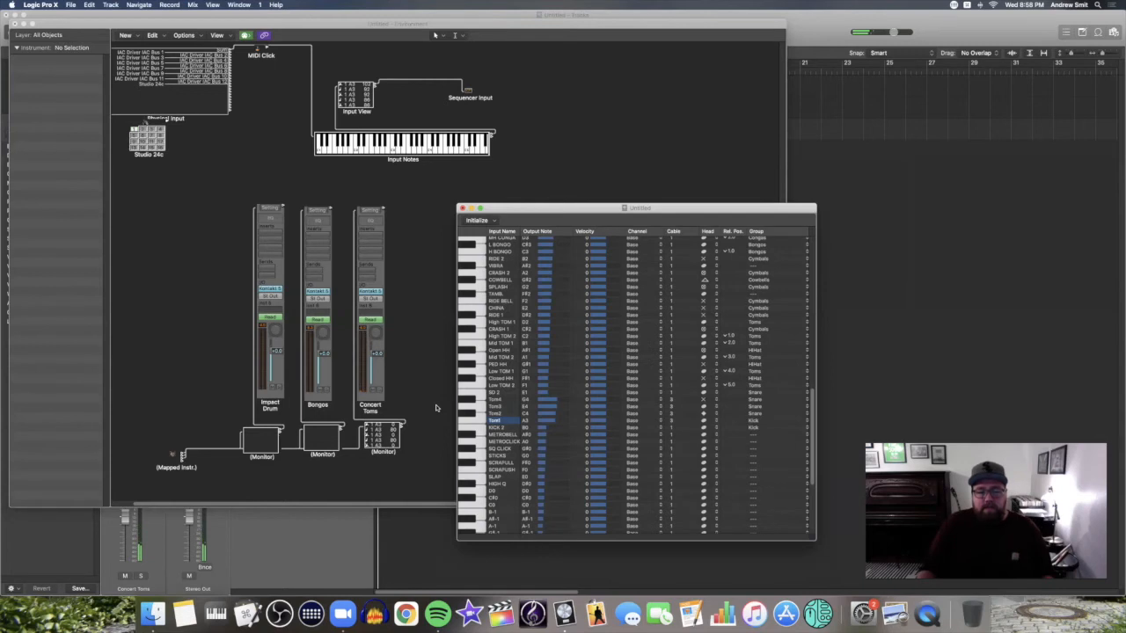
{"action": "scroll", "coordinate": [633, 378], "scroll_direction": "down", "scroll_amount": 2}
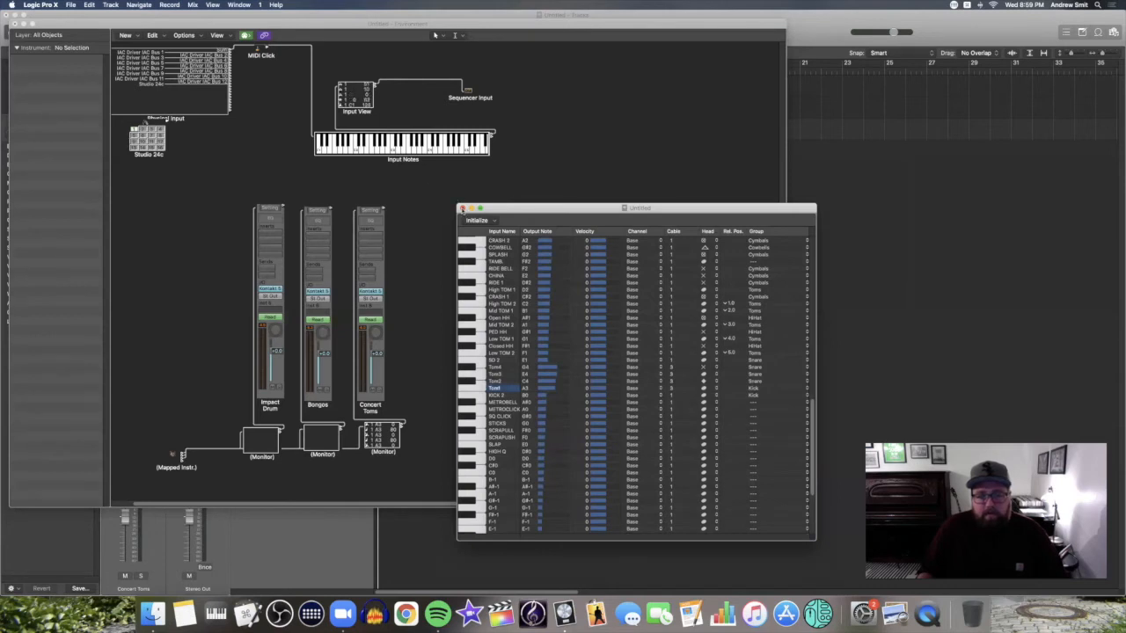
Close the mapping window and Environment, add an External MIDI track, then undo it
{"action": "left_click", "coordinate": [462, 209]}
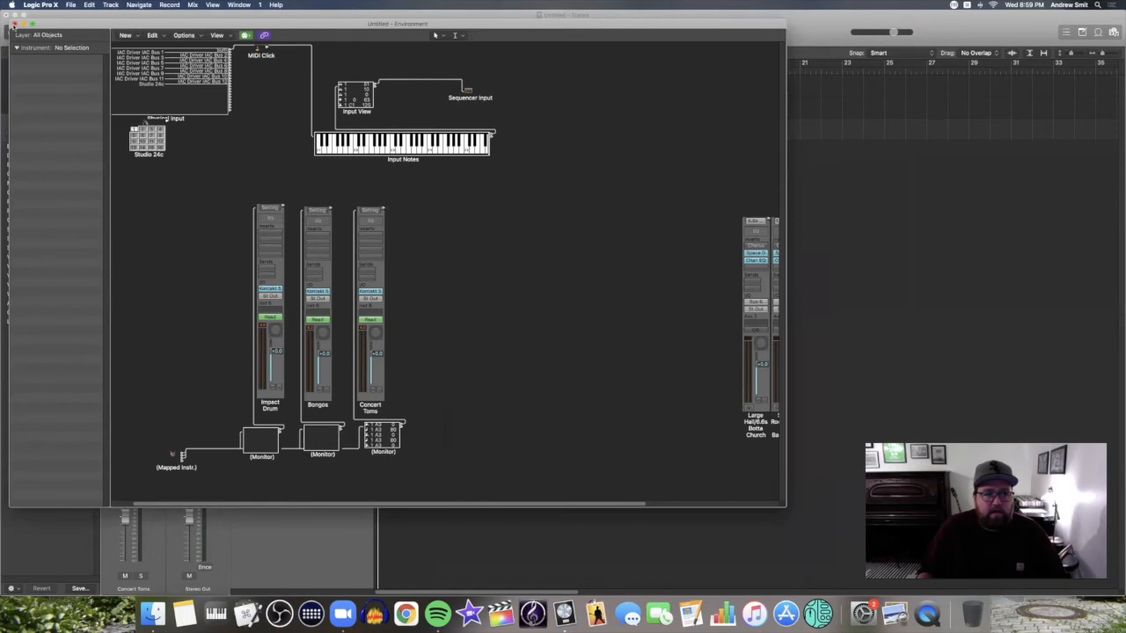
{"action": "left_click", "coordinate": [13, 26]}
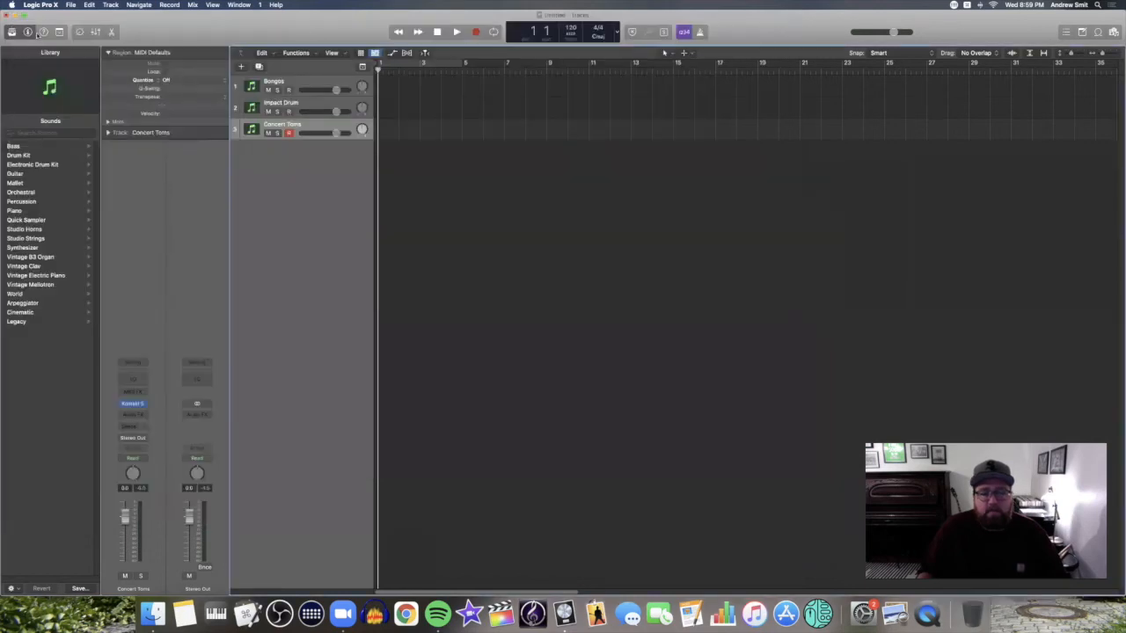
{"action": "left_click", "coordinate": [241, 69]}
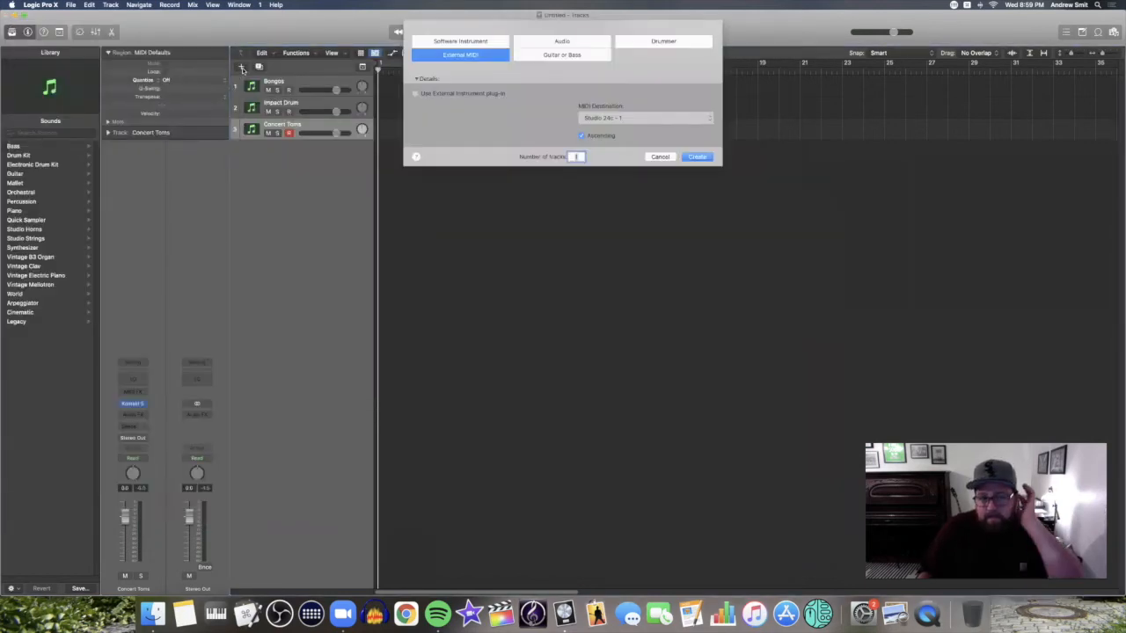
{"action": "left_click", "coordinate": [696, 156]}
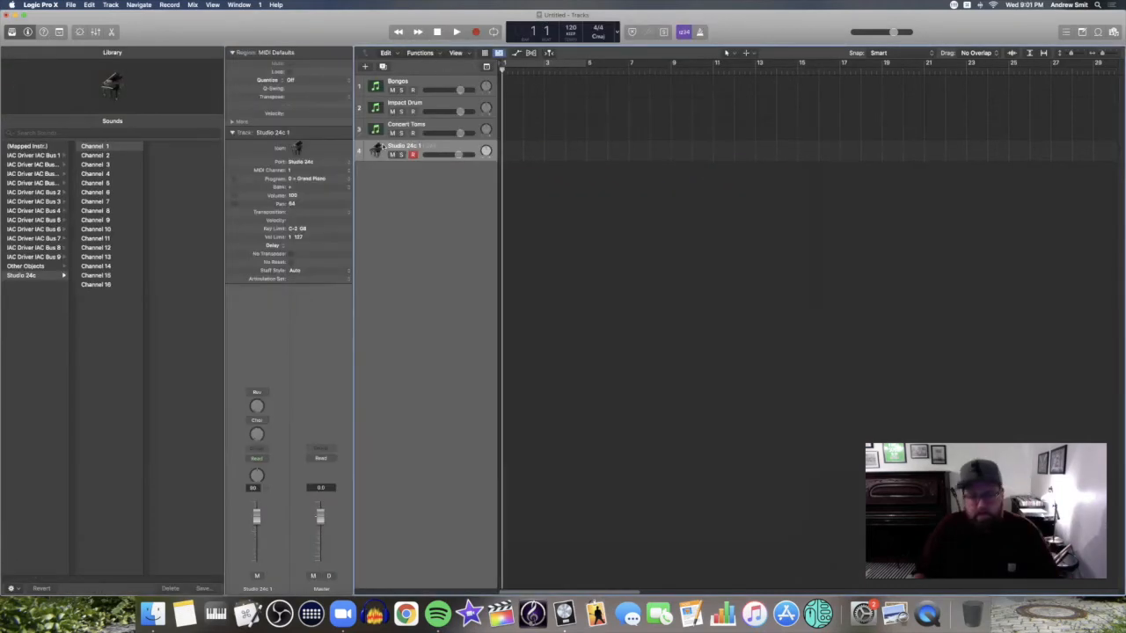
{"action": "key", "text": "super+BackSpace"}
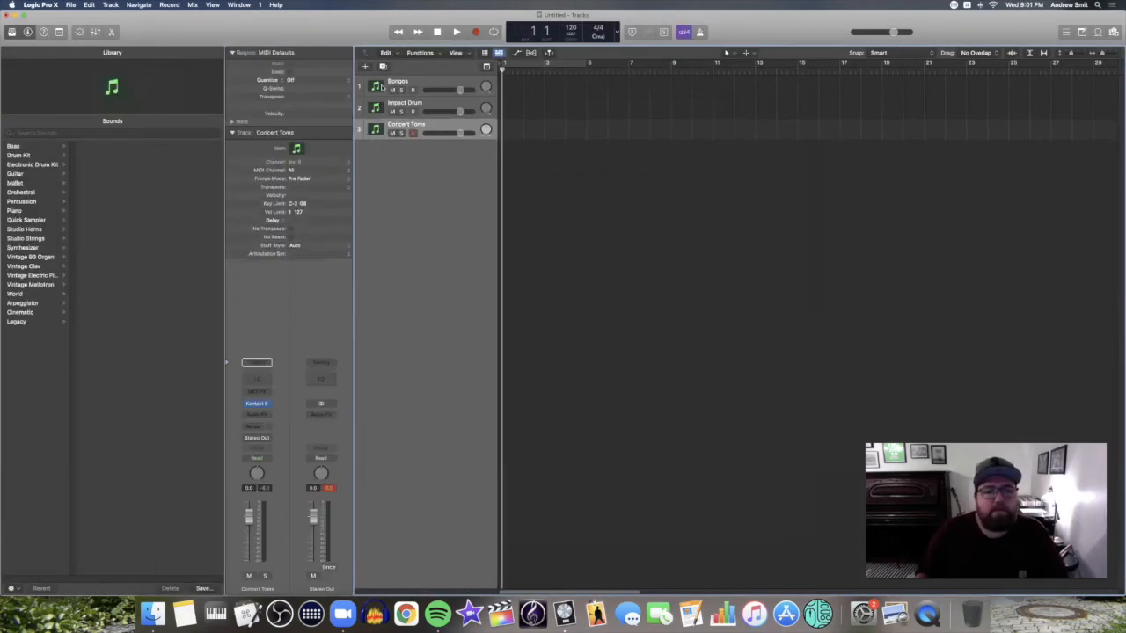
Narrow the Library panel and create the External MIDI track Studio 24c 1 again
{"action": "left_click_drag", "start_coordinate": [223, 141], "coordinate": [155, 146]}
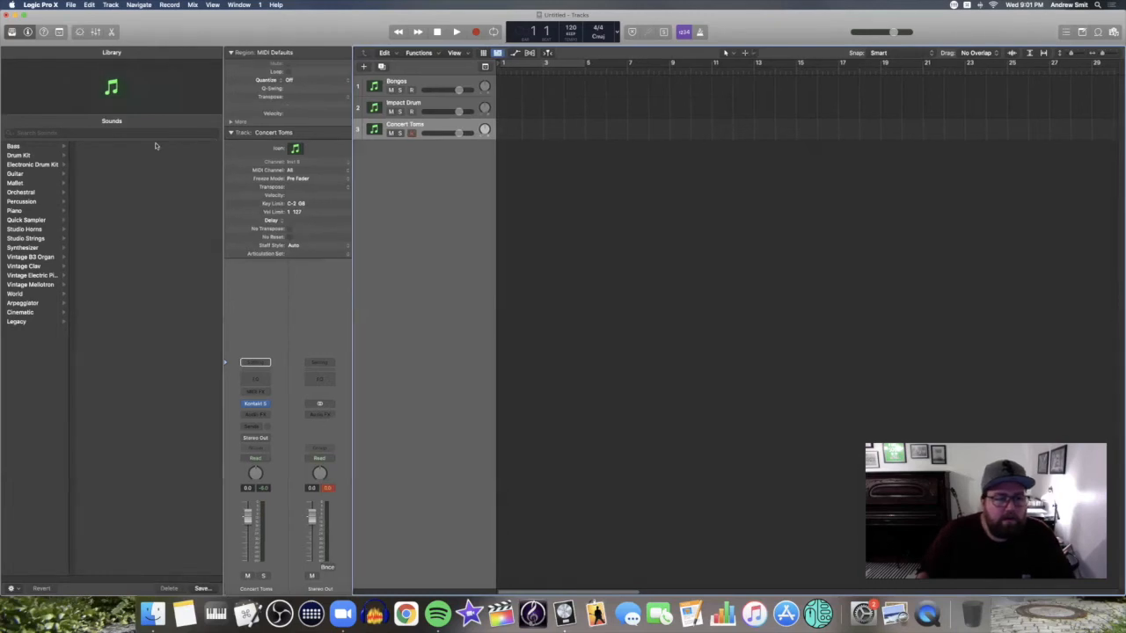
{"action": "left_click", "coordinate": [292, 67]}
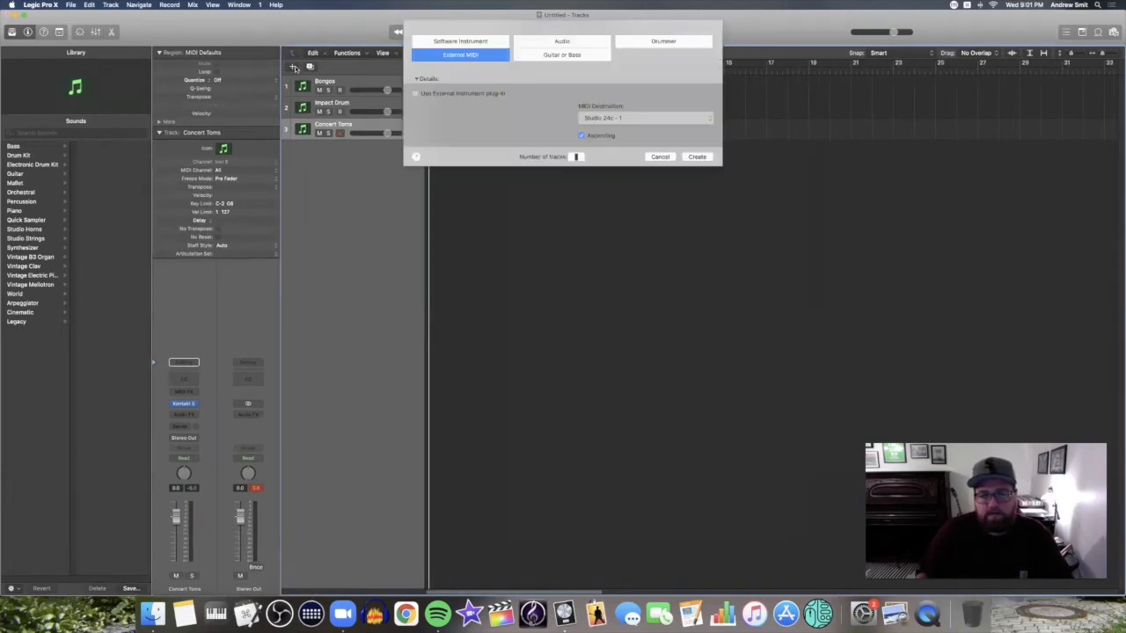
{"action": "left_click", "coordinate": [693, 157]}
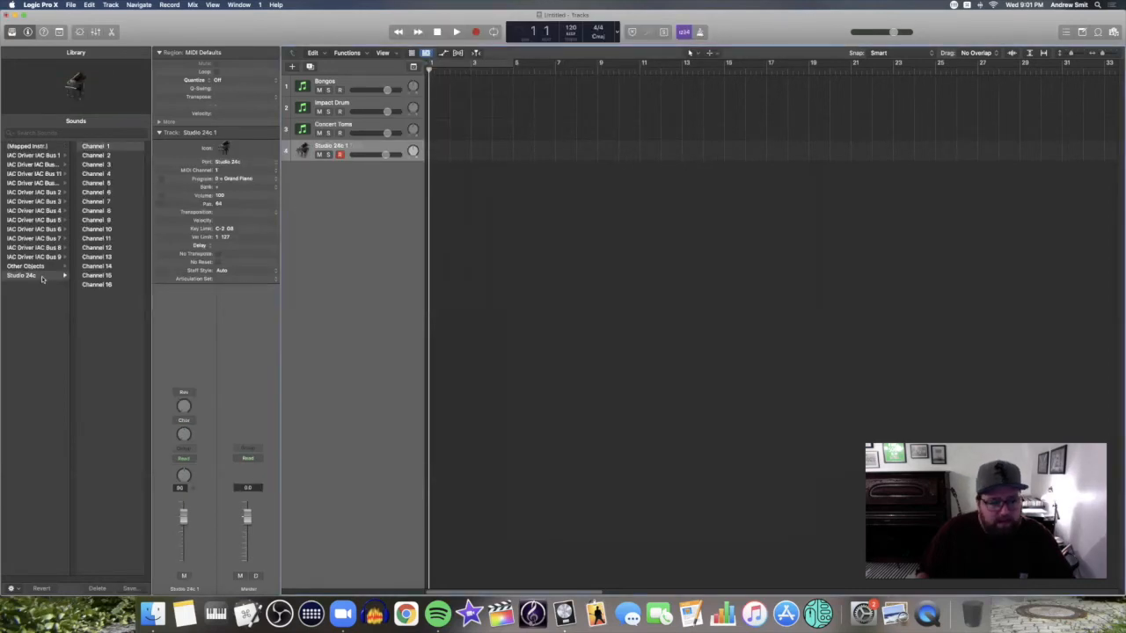
Make the new fourth track a Mapped Instrument and bring up the Environment window
{"action": "left_click", "coordinate": [29, 147]}
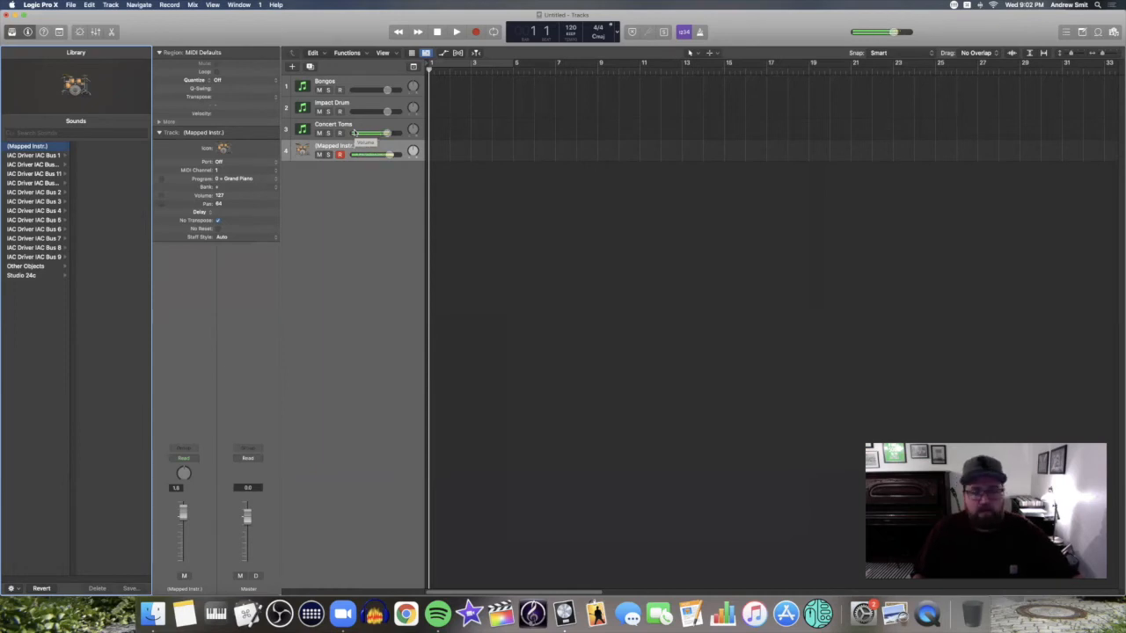
{"action": "key", "text": "super+0"}
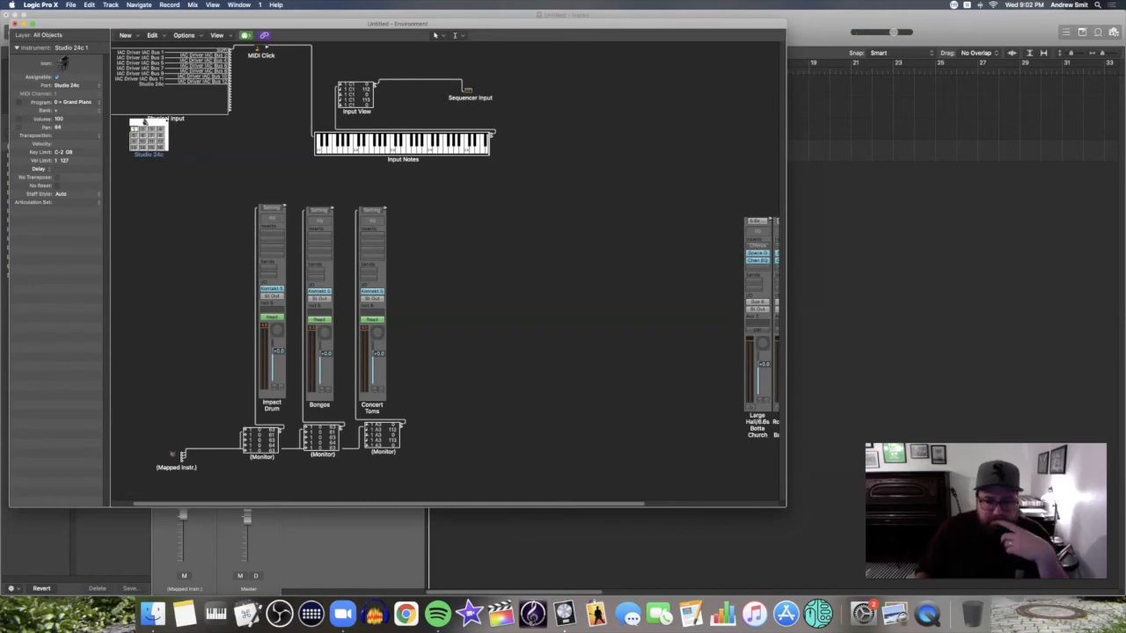
In the Mapped Instrument's editor, rename the SD 2 row to 'Impact Drum 1' with output note C3
{"action": "left_click", "coordinate": [176, 456]}
{"action": "double_click", "coordinate": [176, 456]}
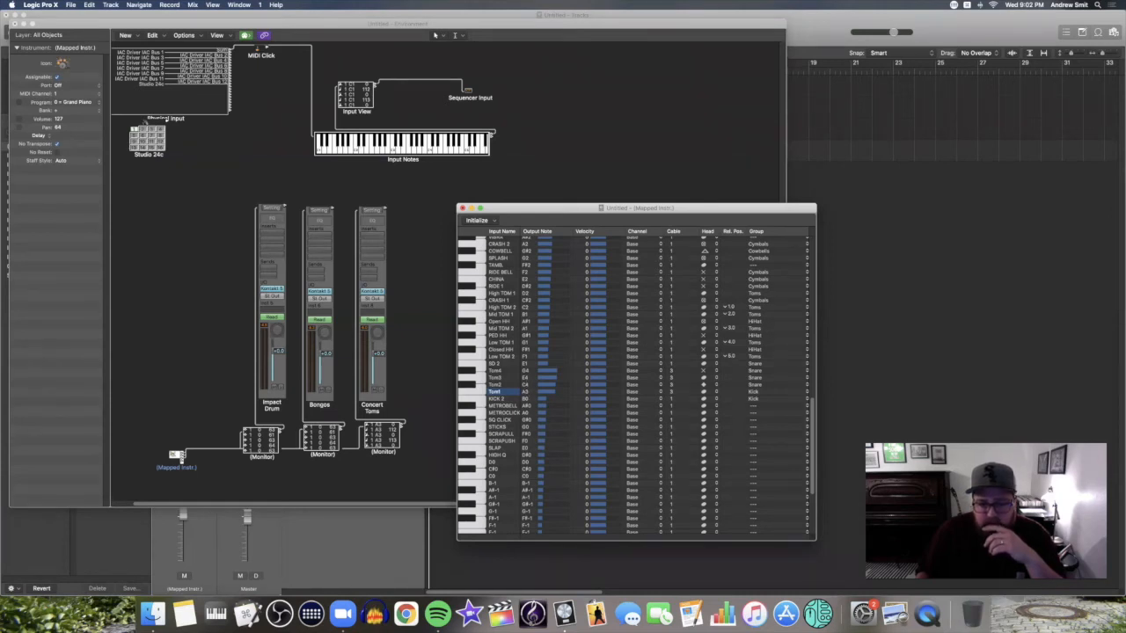
{"action": "double_click", "coordinate": [496, 363]}
{"action": "type", "text": "Impact Drum 1"}
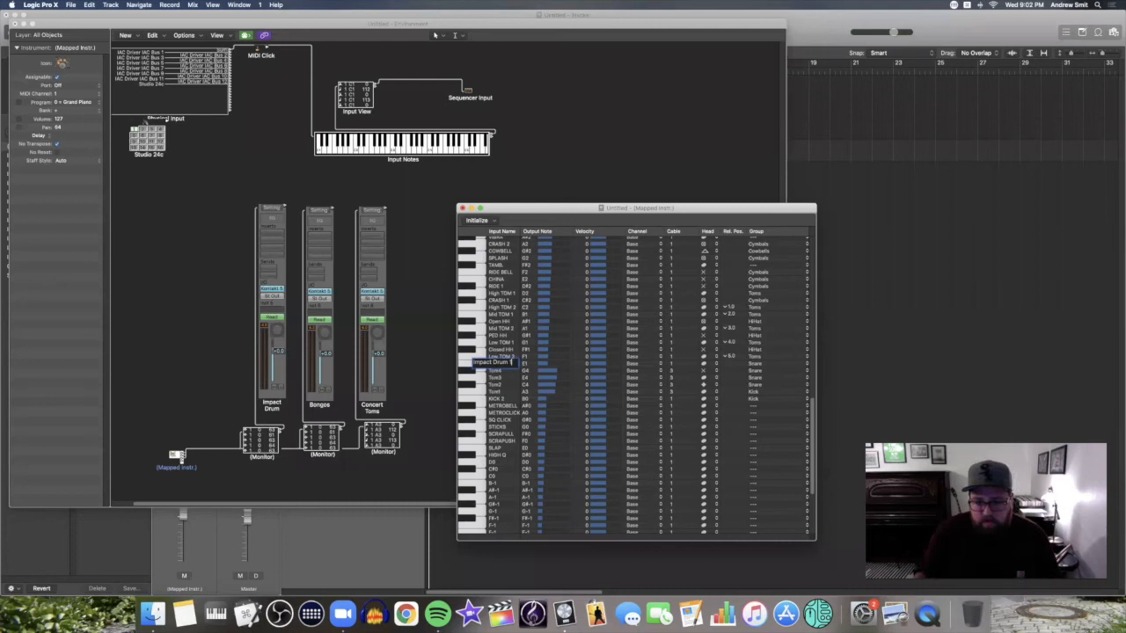
{"action": "key", "text": "Tab"}
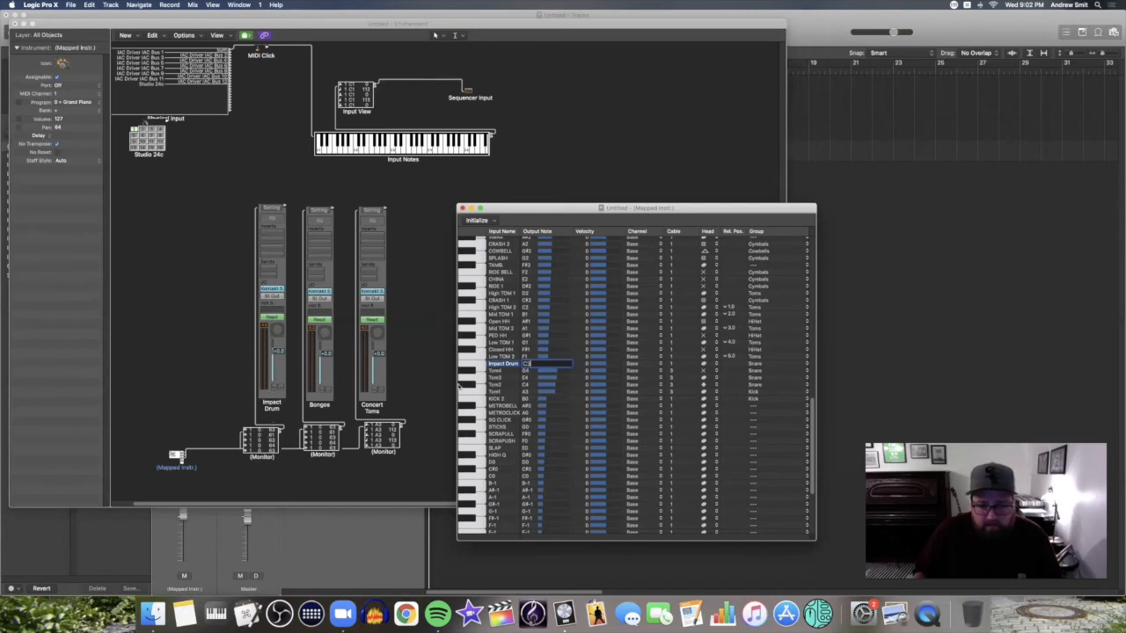
{"action": "left_click", "coordinate": [685, 367]}
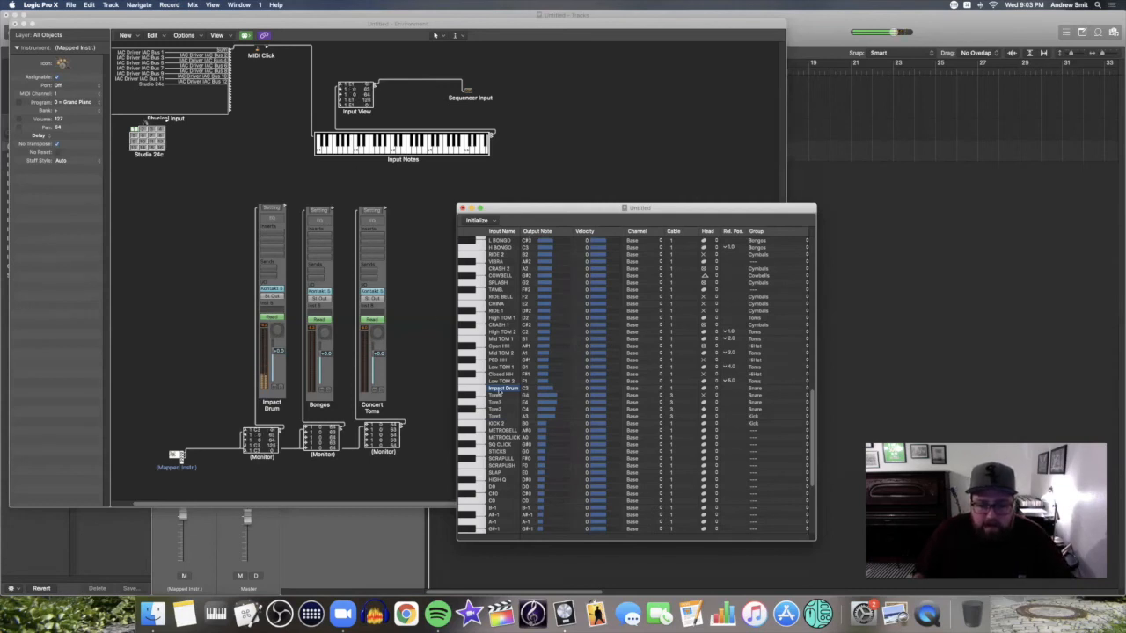
Rename the Low TOM 2 row to 'Impact Drum 2' and set its output note to E3
{"action": "left_click_drag", "start_coordinate": [510, 381], "coordinate": [506, 395]}
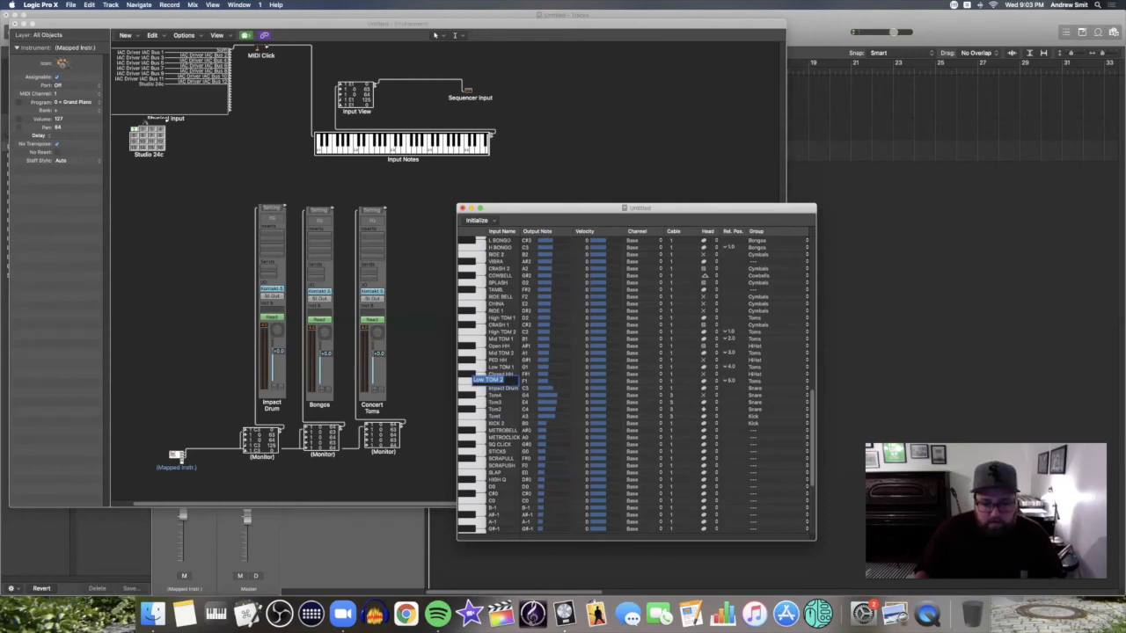
{"action": "type", "text": "Impact Drum 2"}
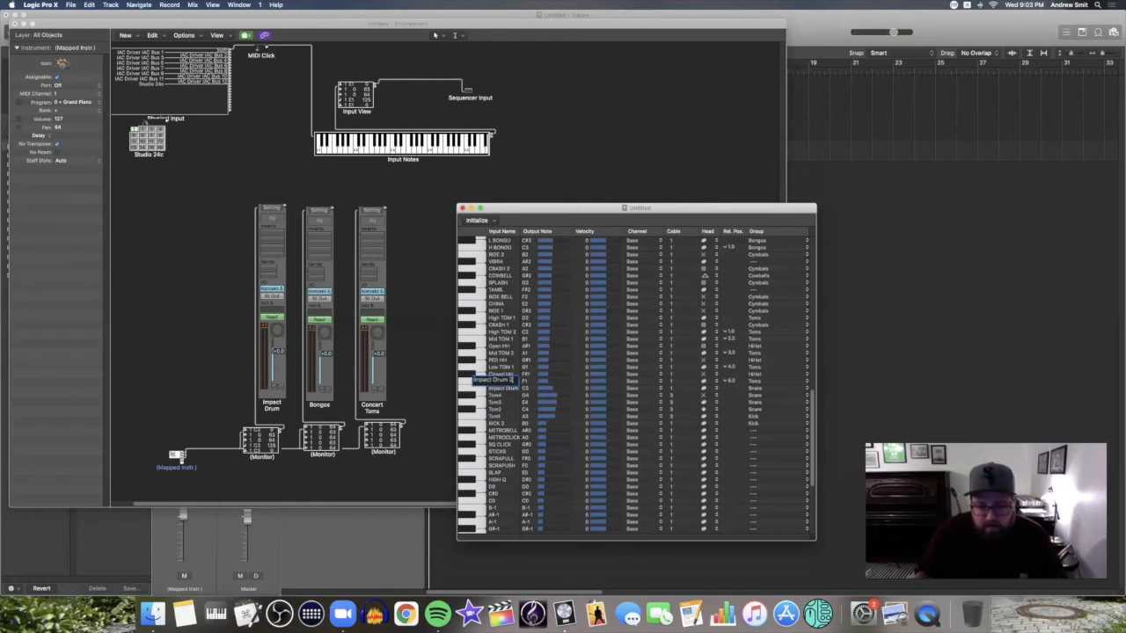
{"action": "key", "text": "Return"}
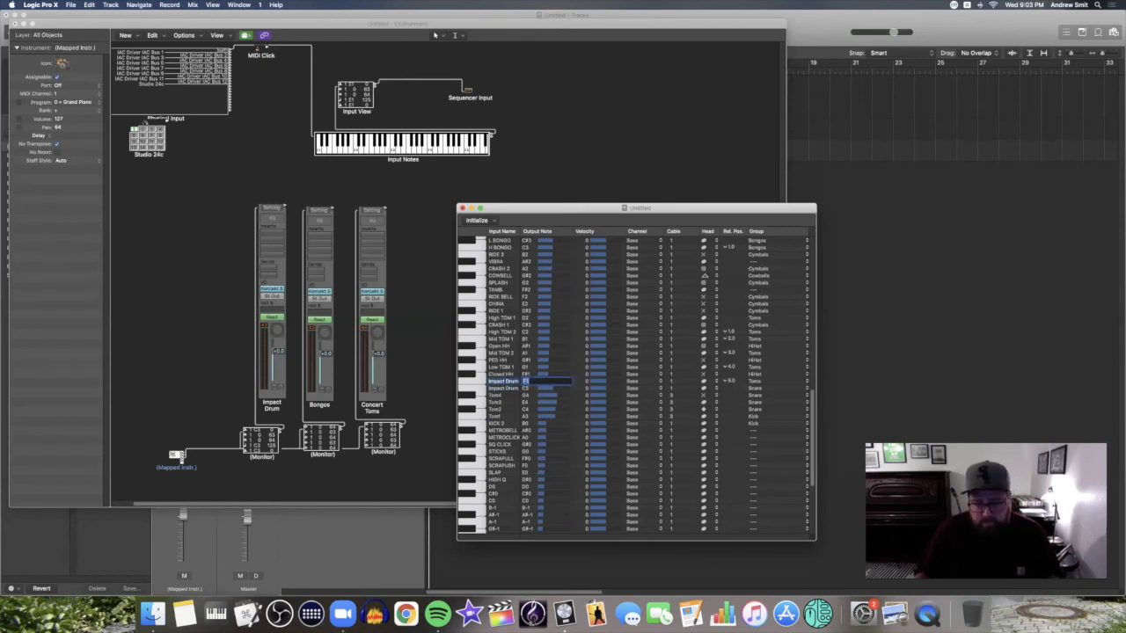
{"action": "type", "text": "E"}
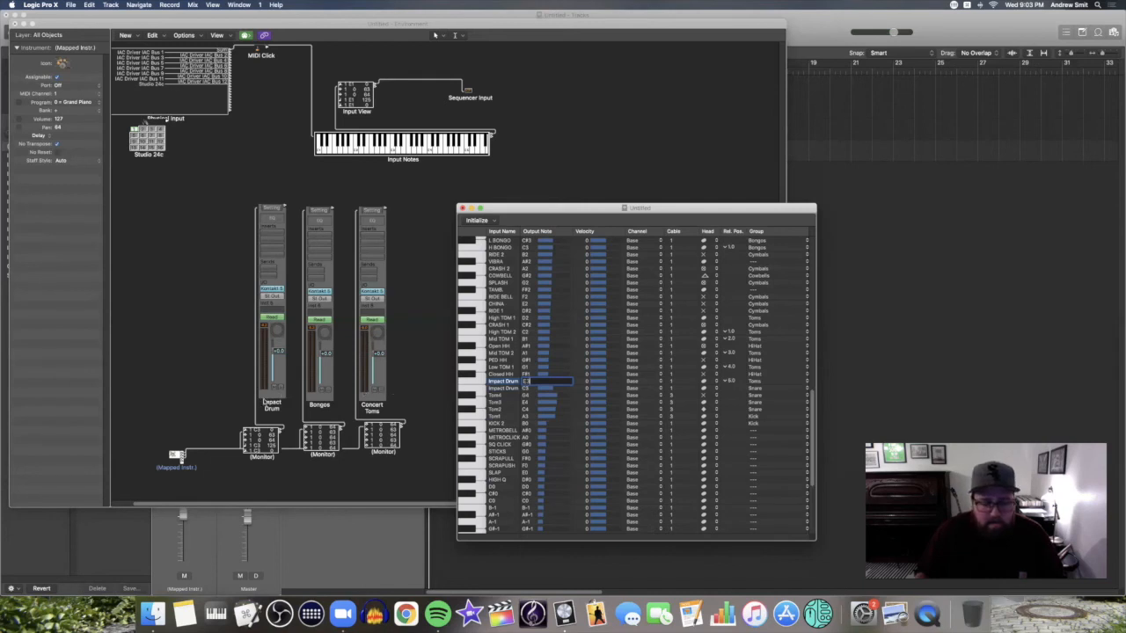
{"action": "left_click", "coordinate": [207, 387]}
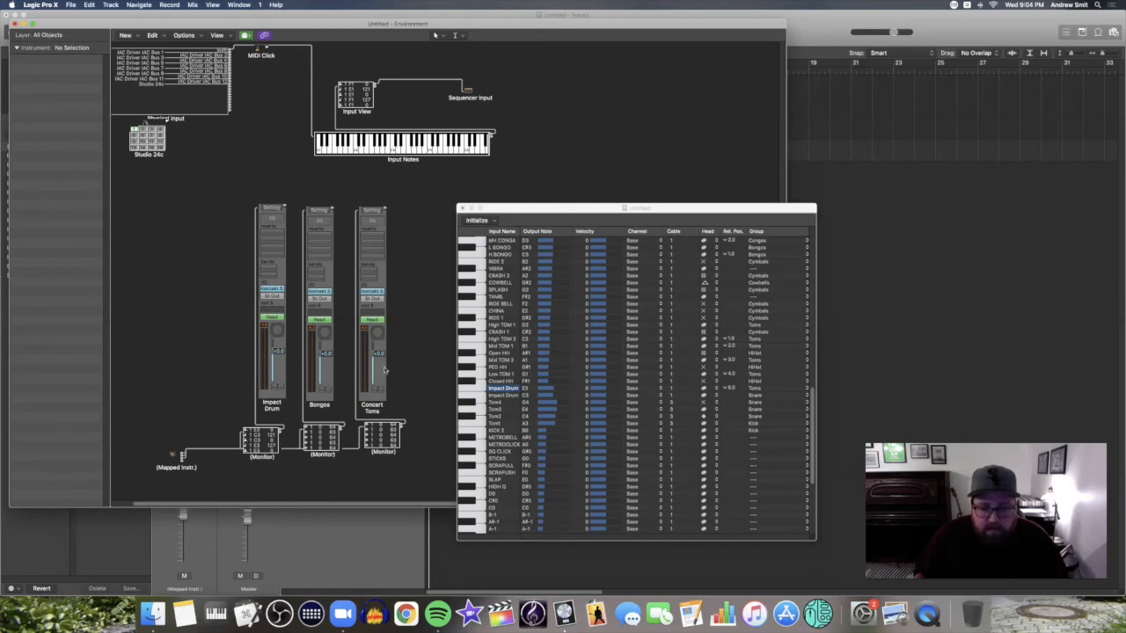
Rename Closed HH to Low Bongo (output F2) and Low TOM 1 to High Bongo (output G2)
{"action": "double_click", "coordinate": [503, 388]}
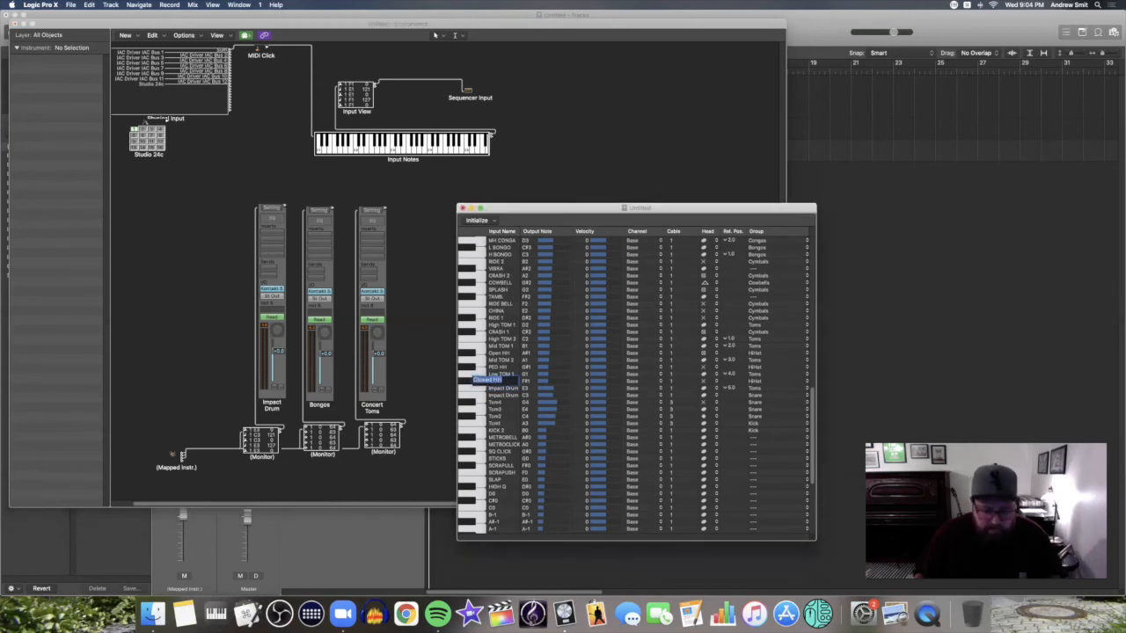
{"action": "type", "text": "Low Bongo"}
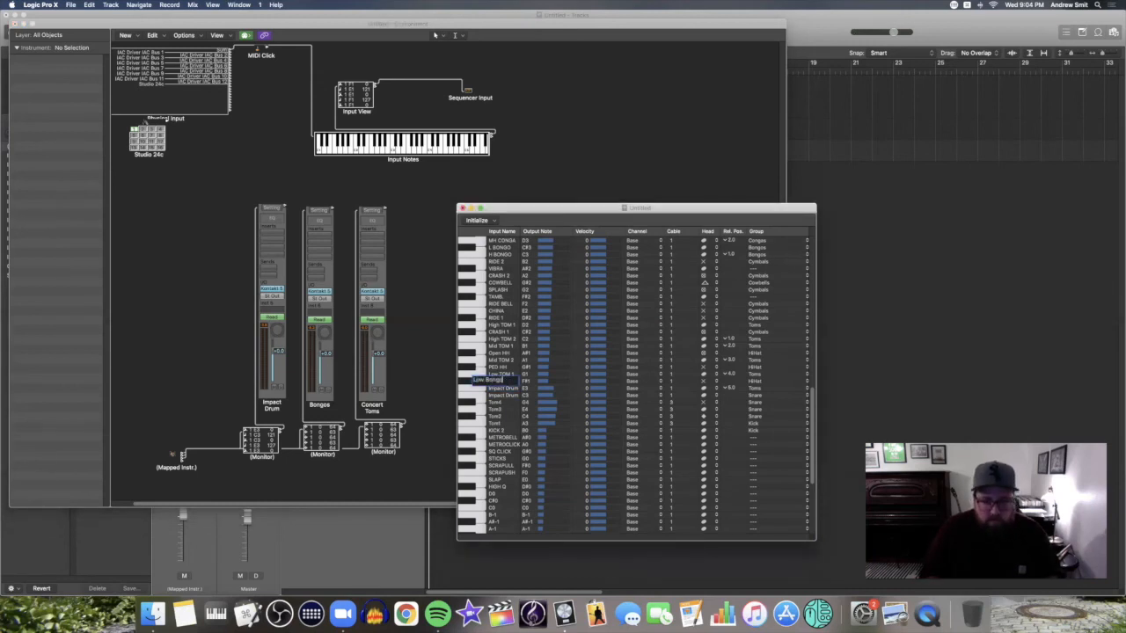
{"action": "double_click", "coordinate": [498, 374]}
{"action": "type", "text": "High Bongo"}
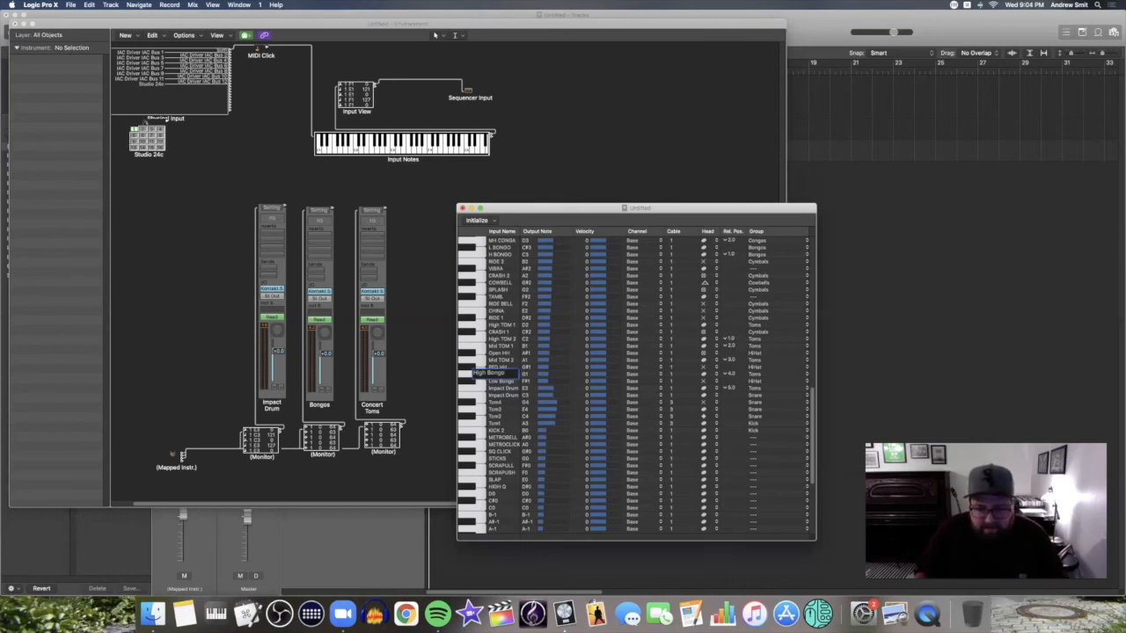
{"action": "double_click", "coordinate": [527, 381]}
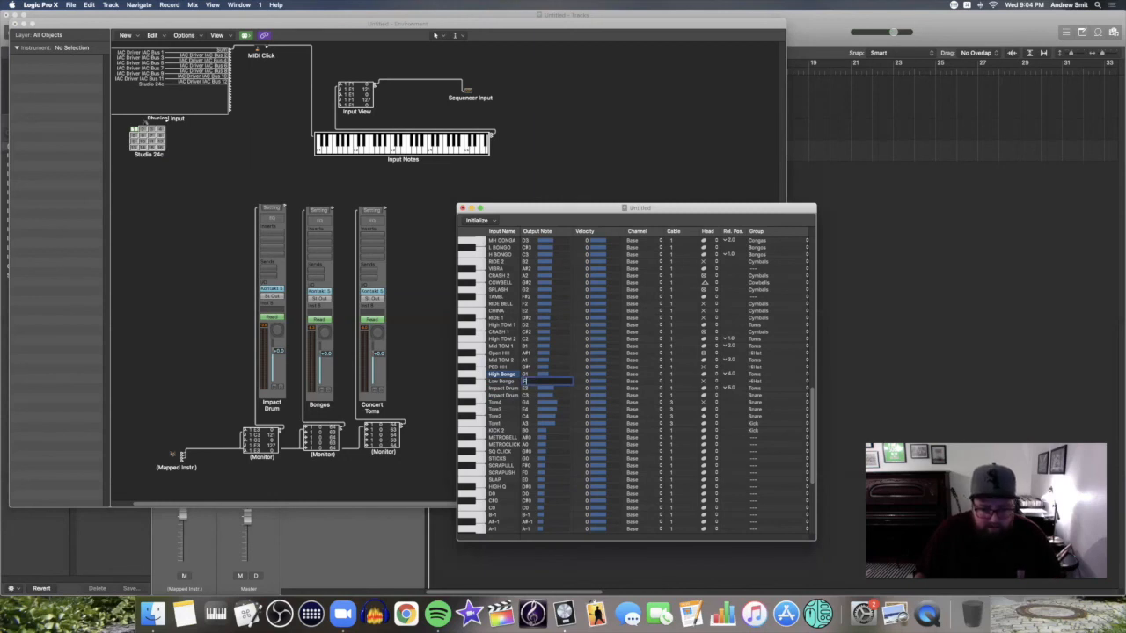
{"action": "double_click", "coordinate": [527, 374]}
{"action": "type", "text": "G2"}
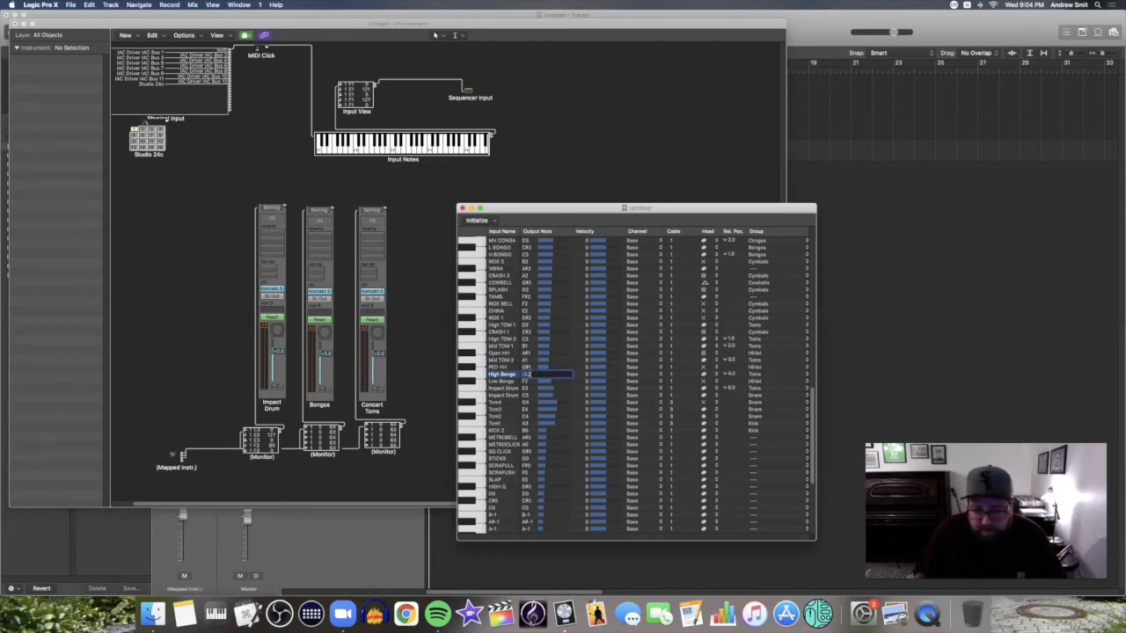
{"action": "key", "text": "Return"}
Set the Cable field of both Low Bongo and High Bongo rows to 2
{"action": "double_click", "coordinate": [672, 381]}
{"action": "type", "text": "2"}
{"action": "double_click", "coordinate": [671, 374]}
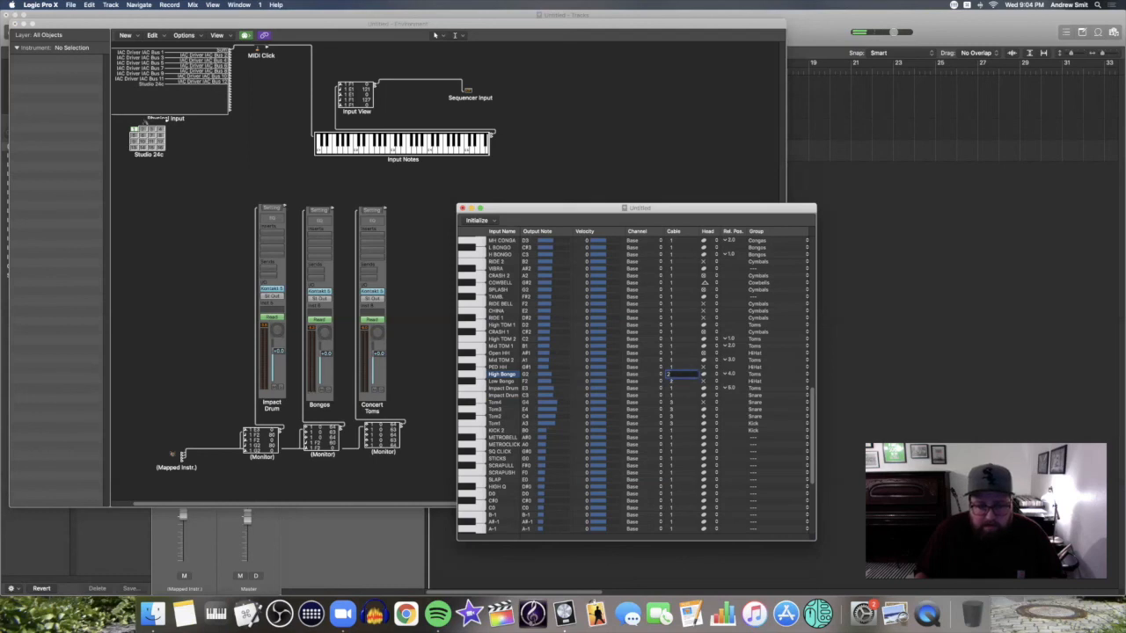
{"action": "type", "text": "2"}
{"action": "left_click", "coordinate": [356, 463]}
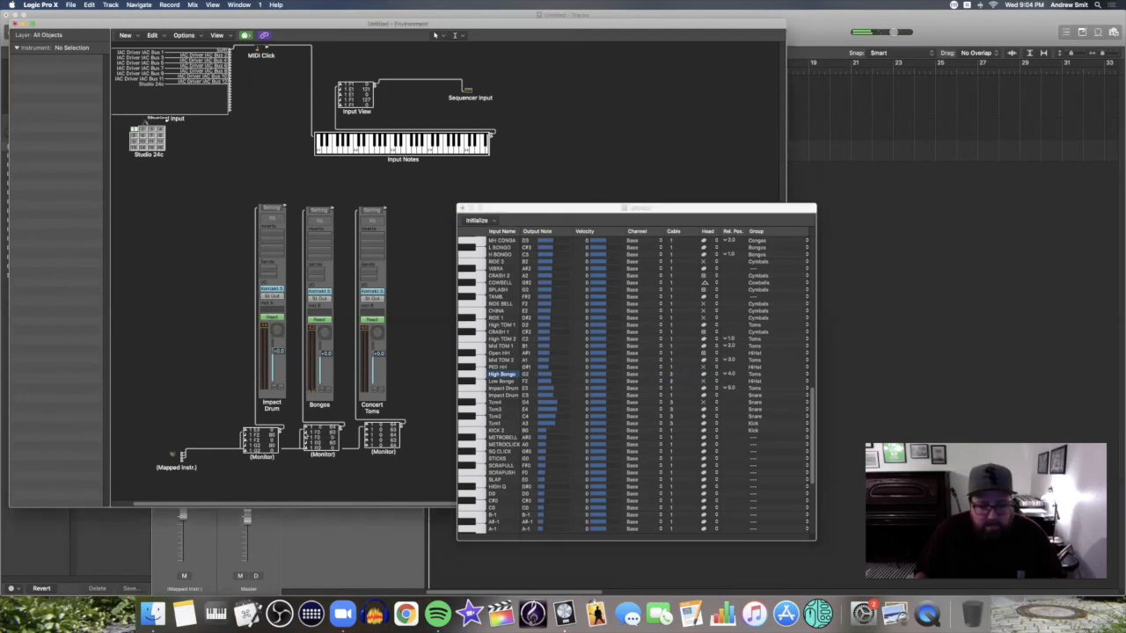